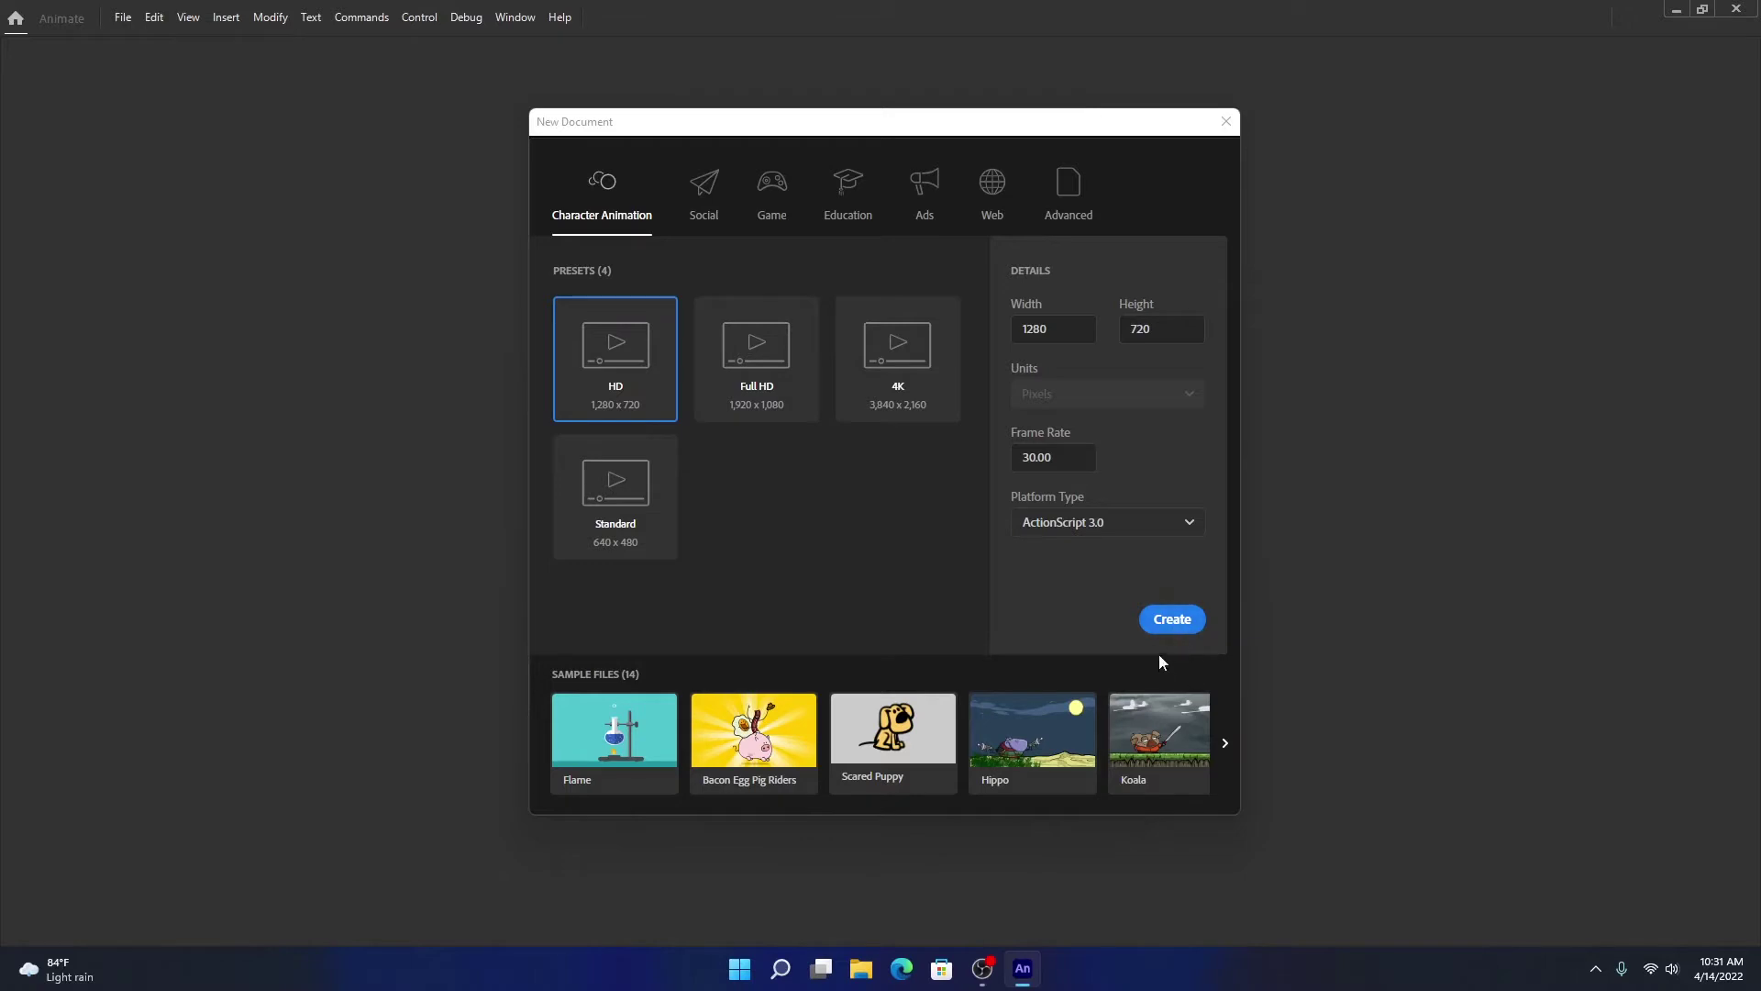
# Create the HD ActionScript 3.0 document at 1280×720 and 30 fps.
pyautogui.click(1163, 621)
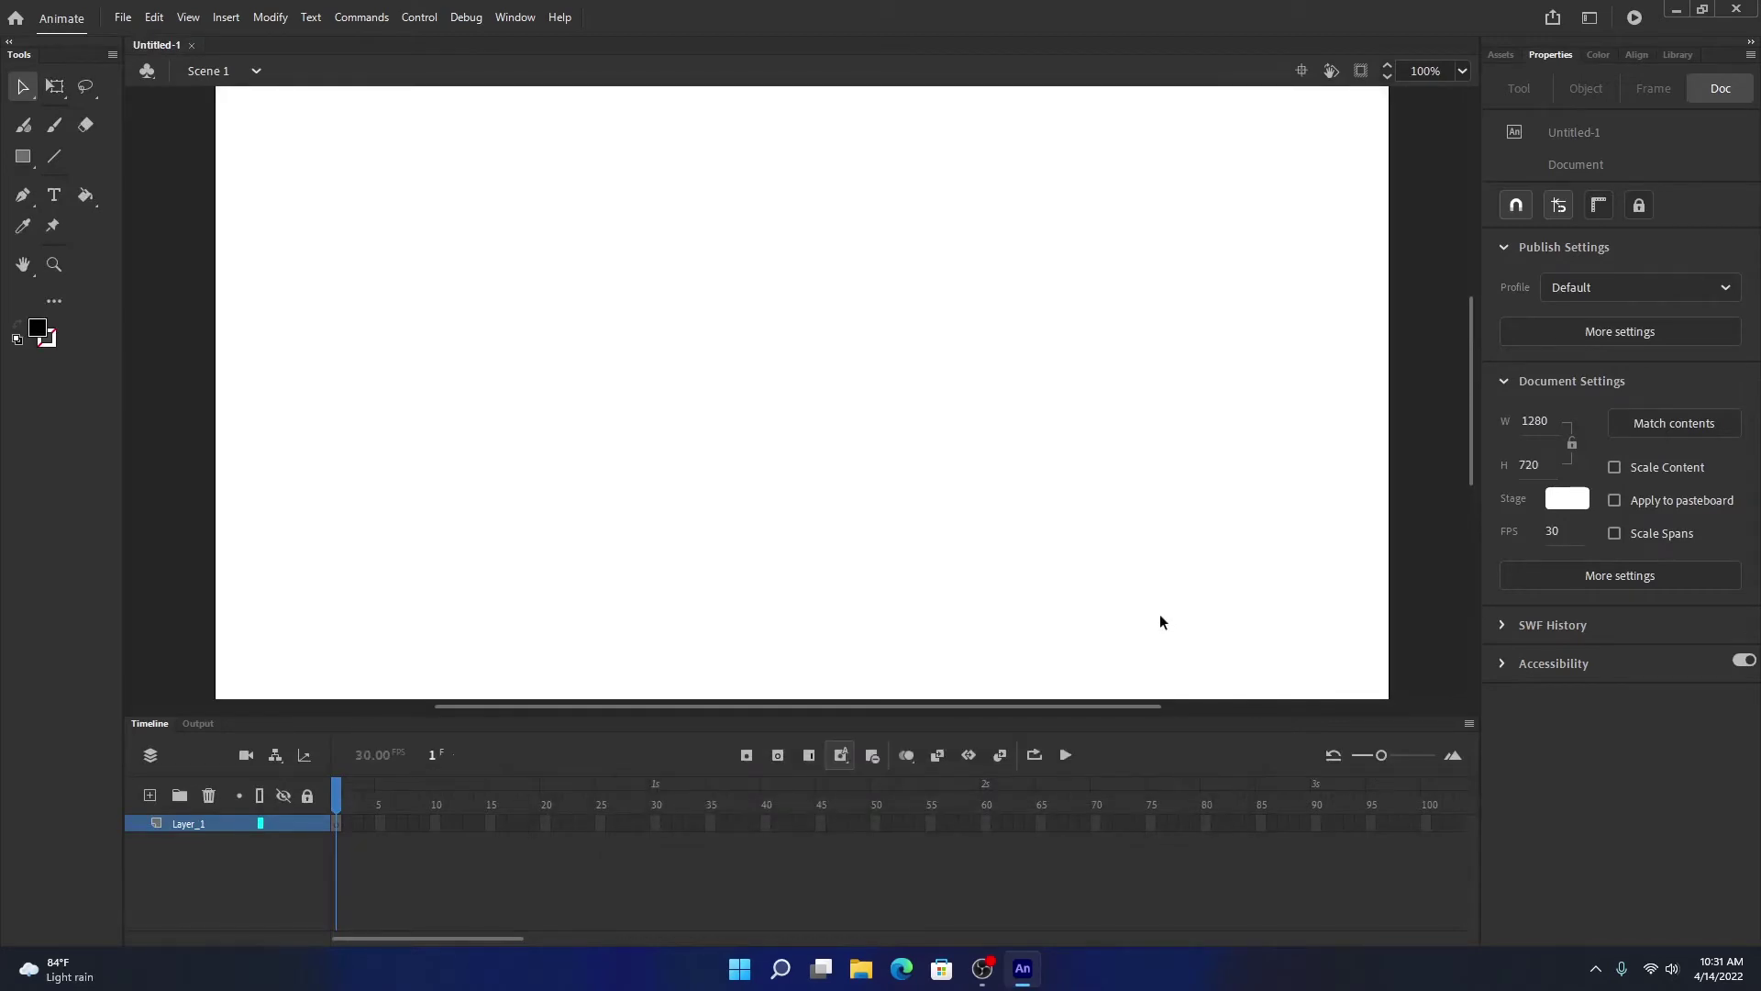
# Rename the first layer to 'Button'.
pyautogui.scroll(-1, 823, 455)
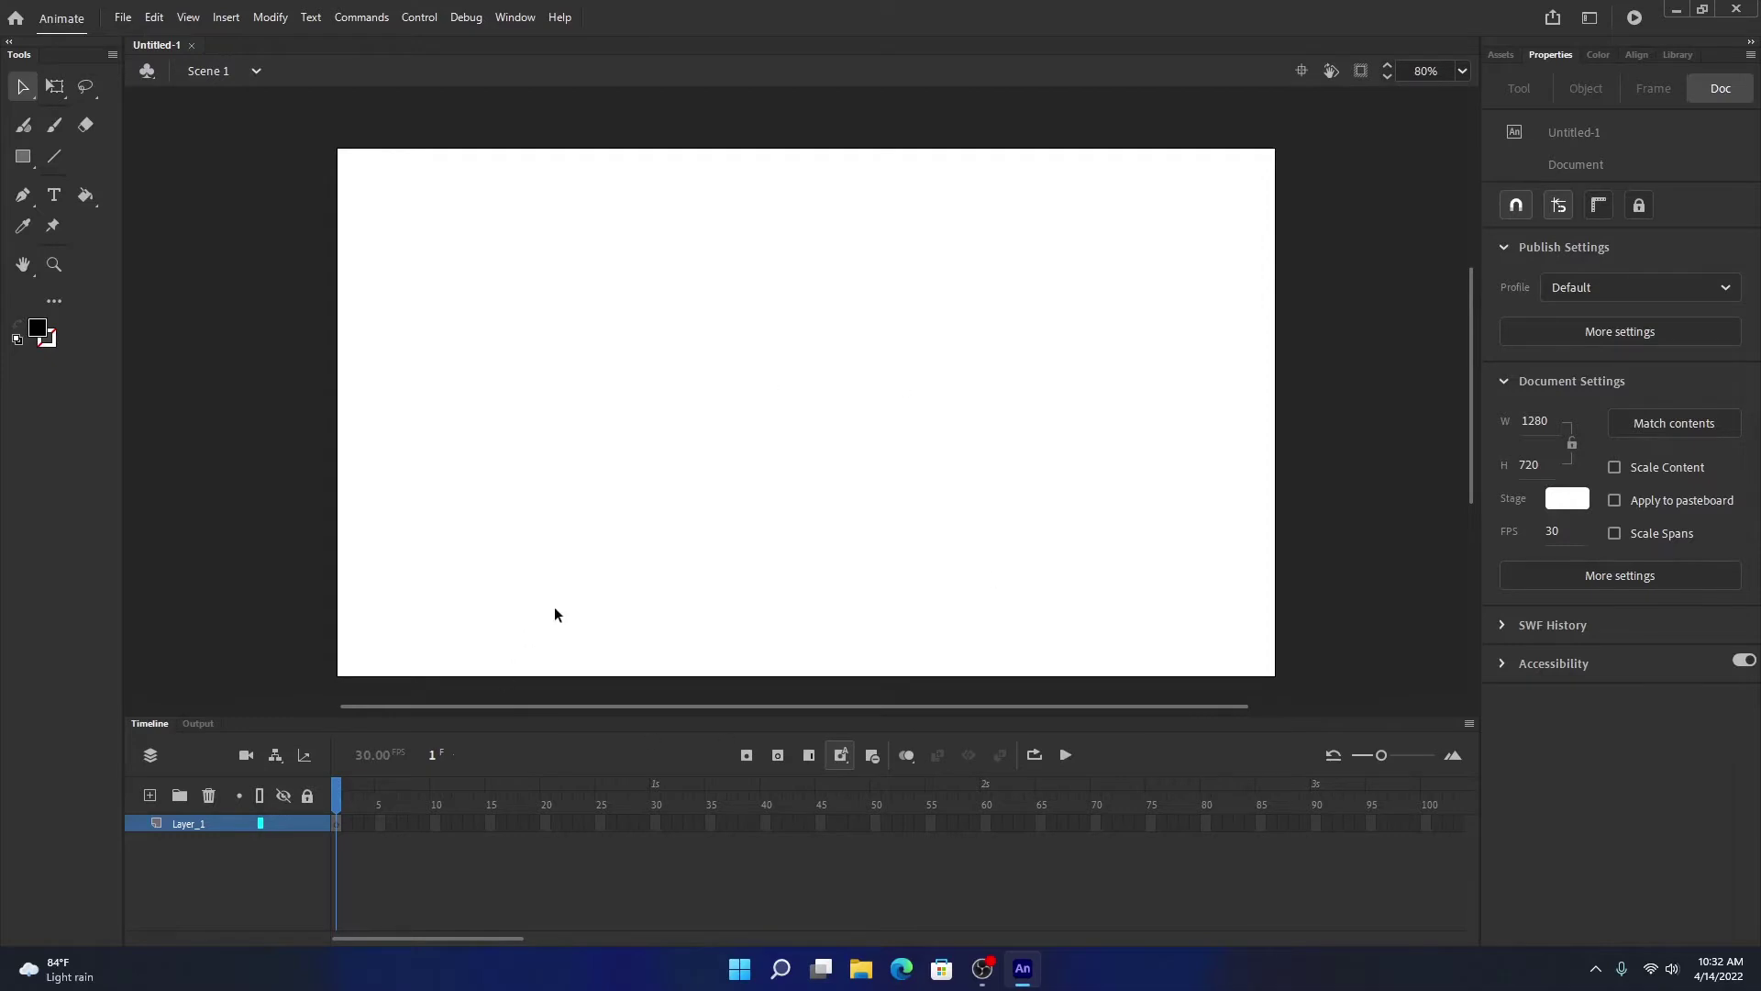
pyautogui.doubleClick(194, 822)
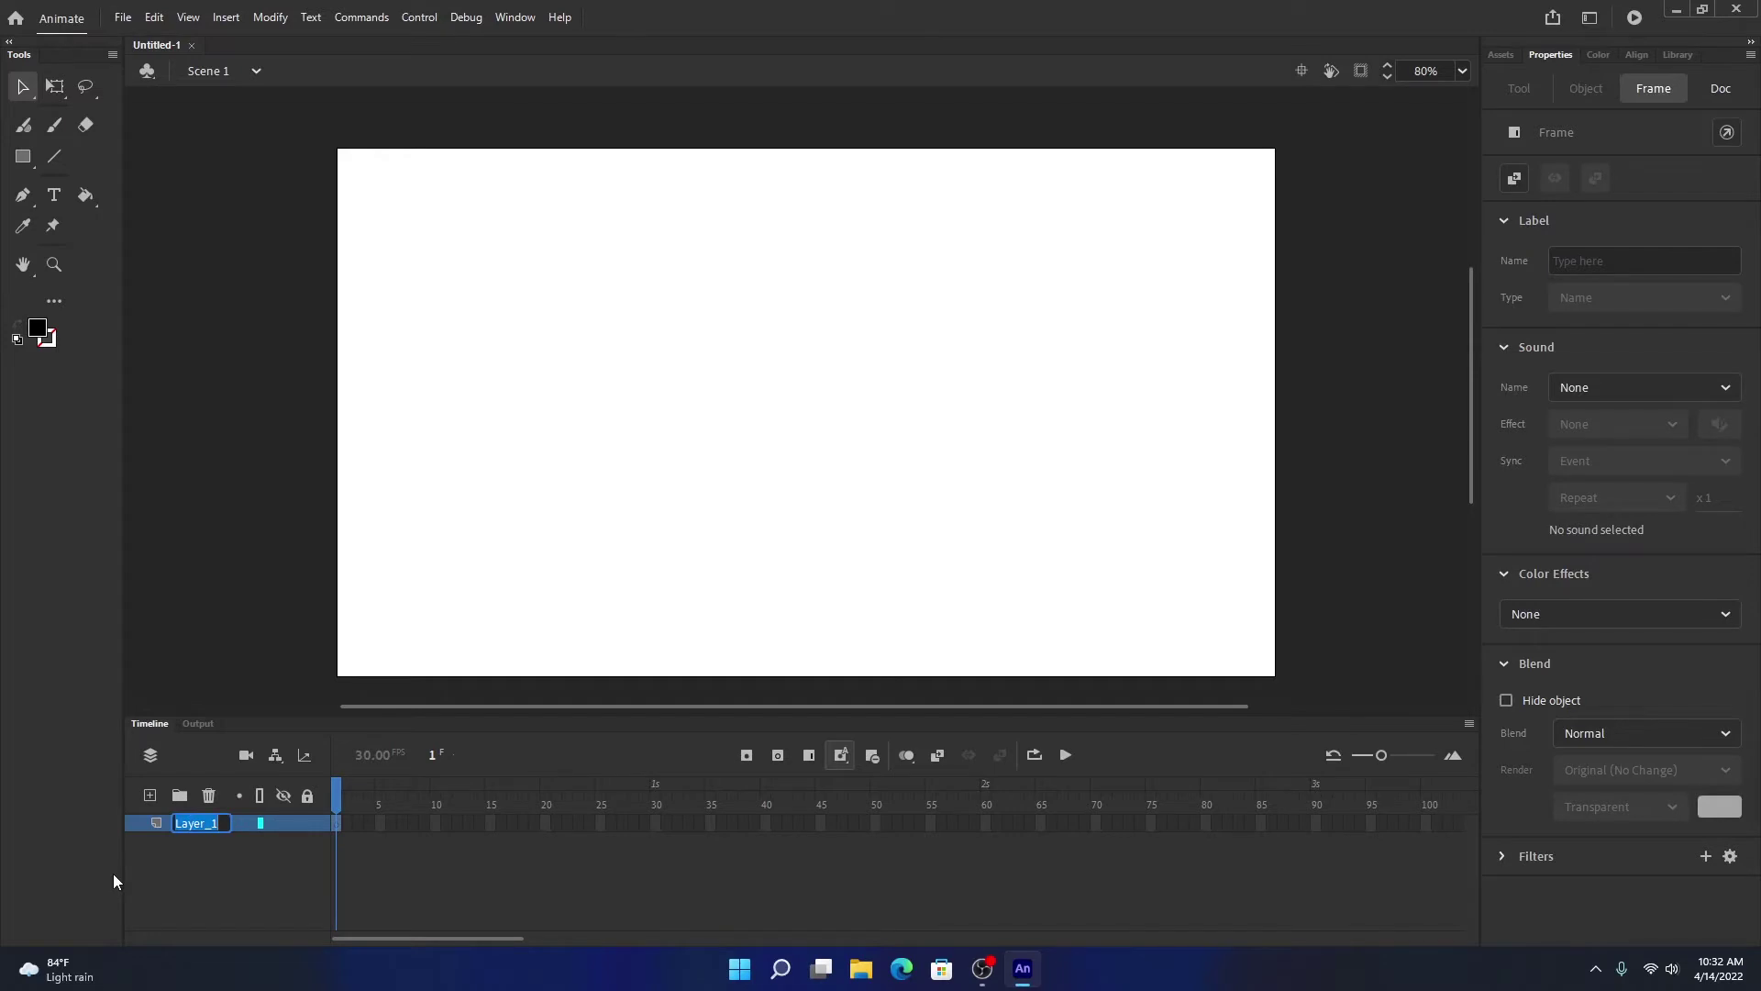
pyautogui.write('Button')
pyautogui.click(550, 858)
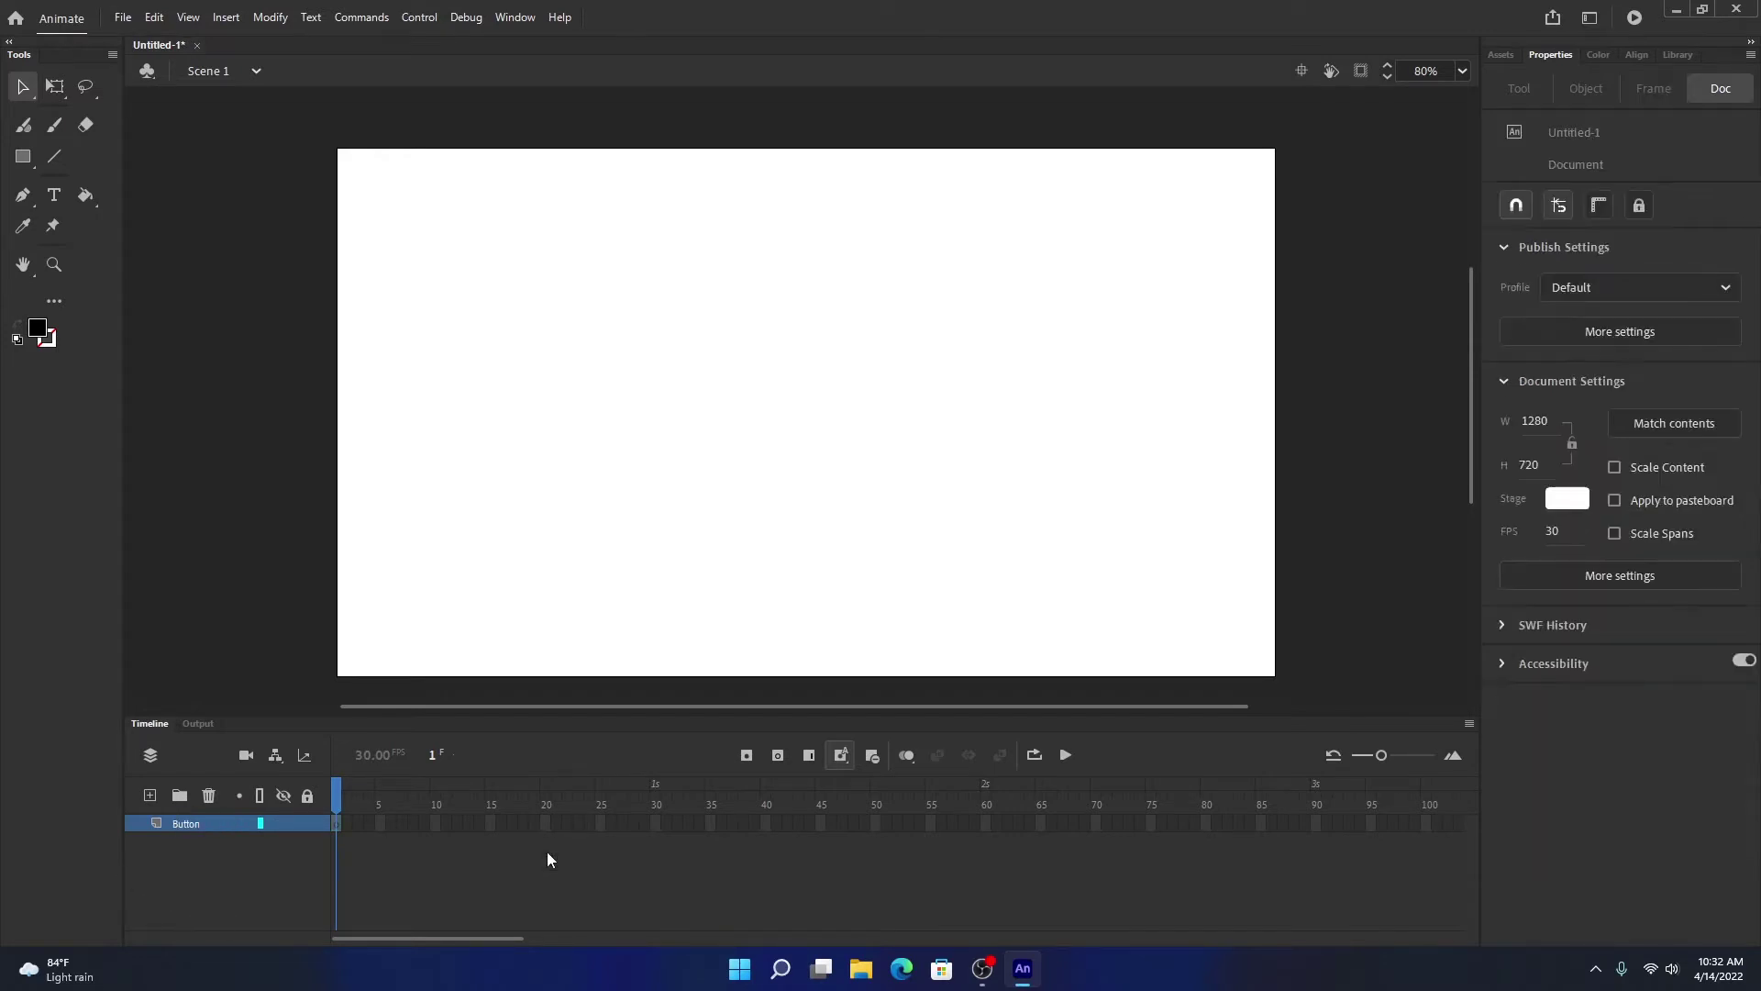
# Add a new layer above Button and name it 'Circle'.
pyautogui.click(151, 796)
pyautogui.doubleClick(194, 822)
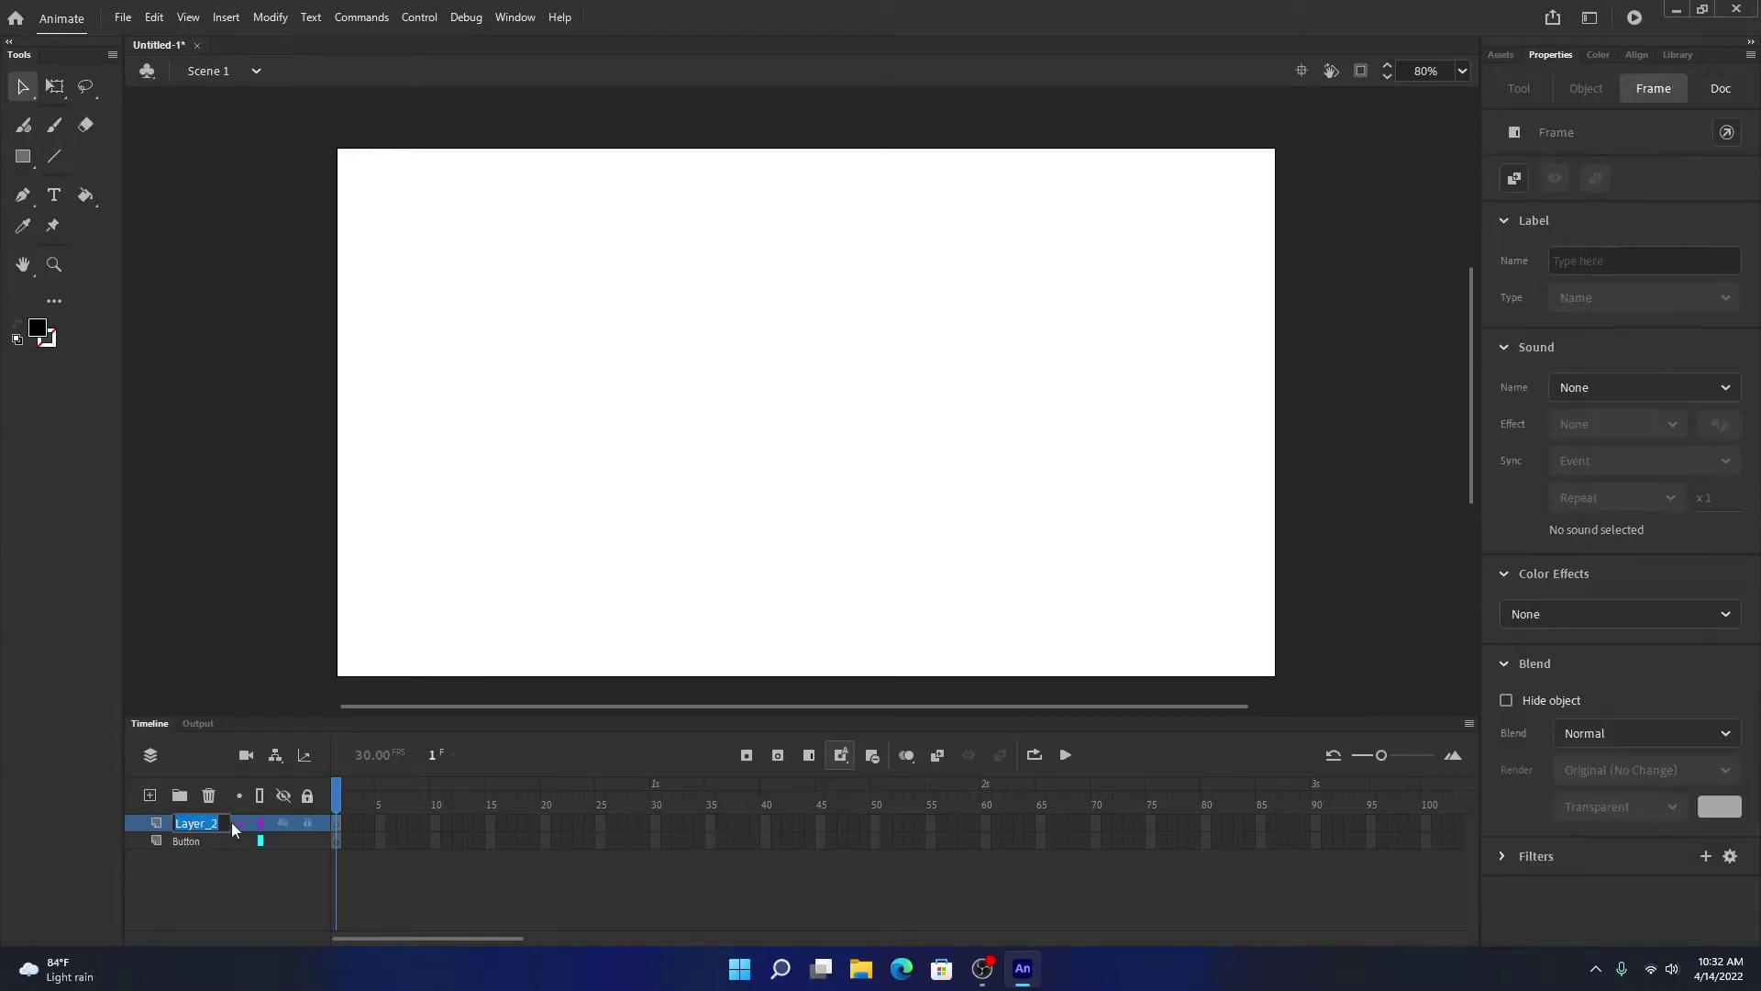
pyautogui.write('Circle')
pyautogui.click(220, 903)
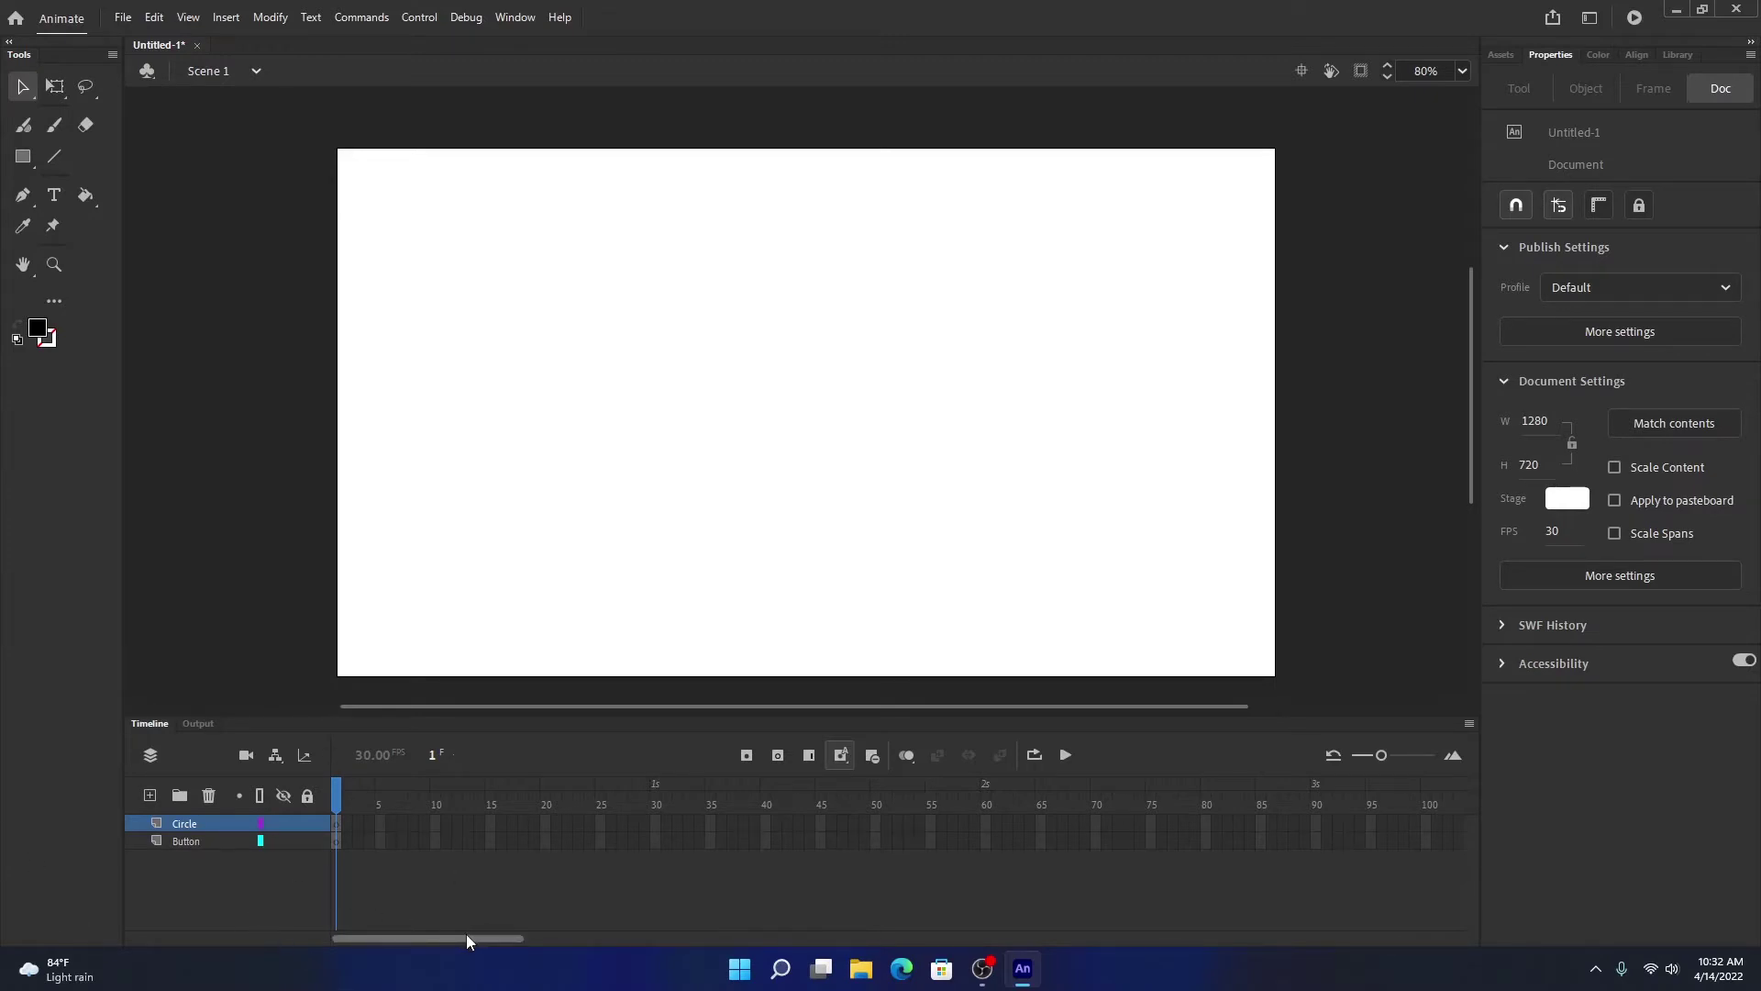
# Extend the Button layer to frame 90 with Insert Frame.
pyautogui.moveTo(466, 933); pyautogui.dragTo(502, 932)
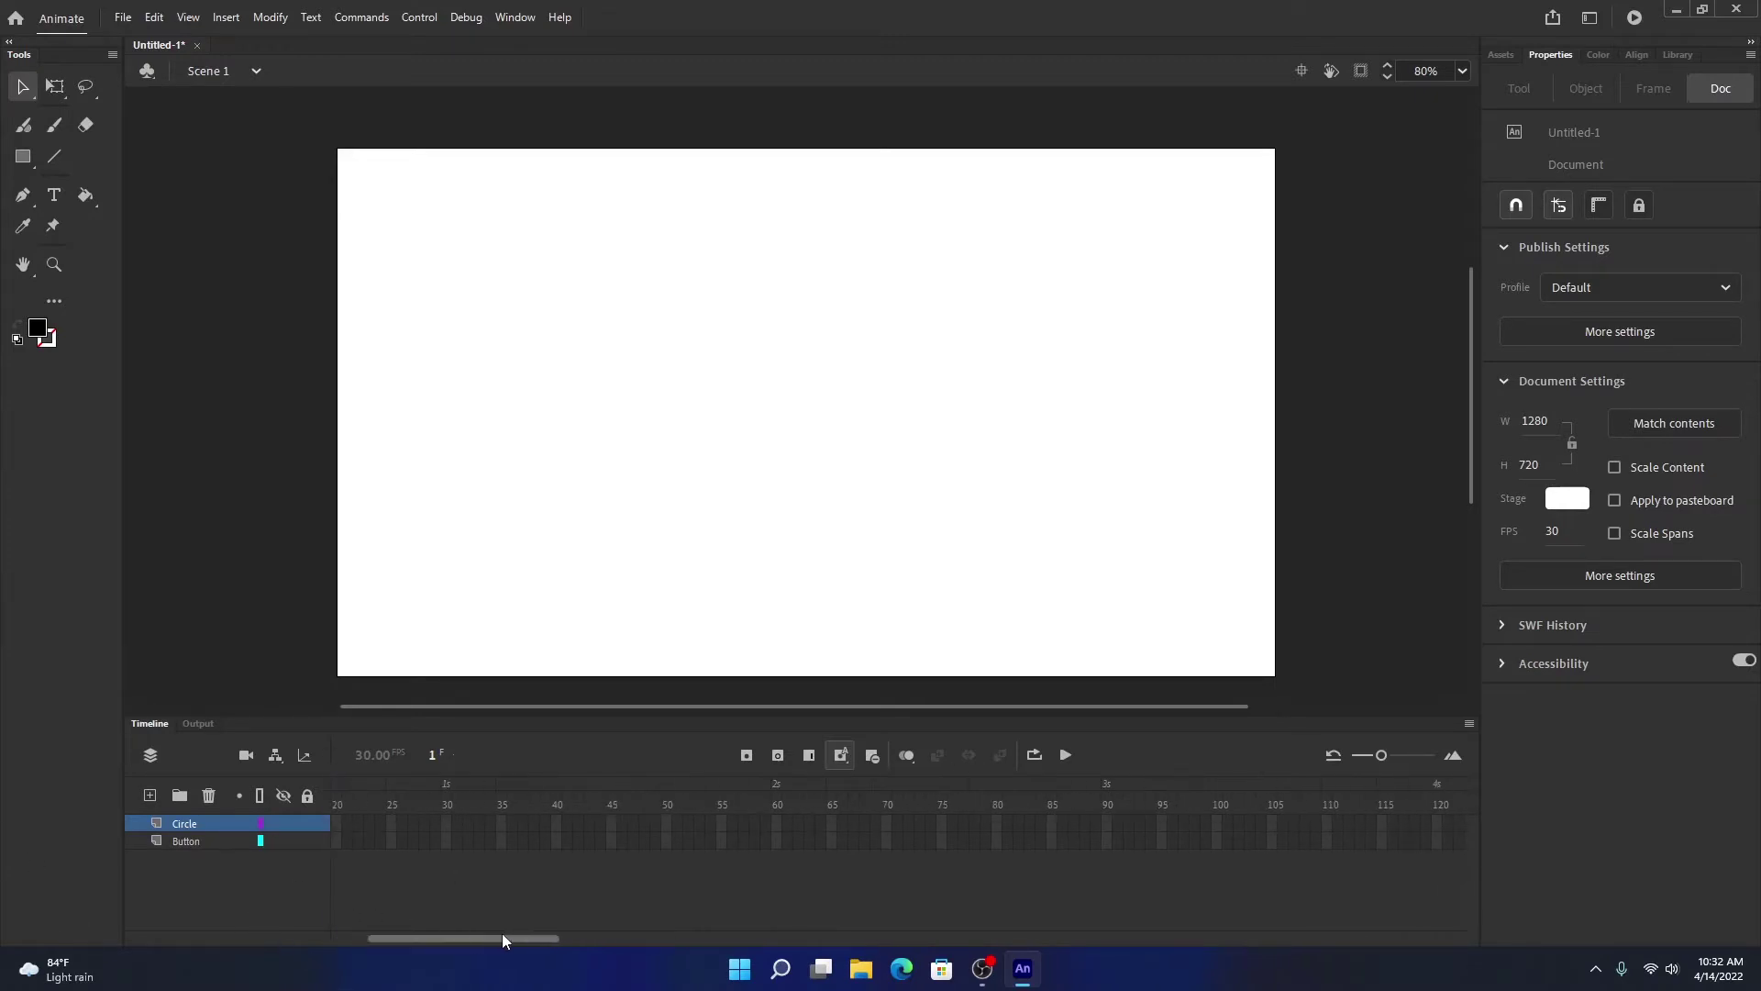
pyautogui.click(1106, 841)
pyautogui.rightClick(1107, 840)
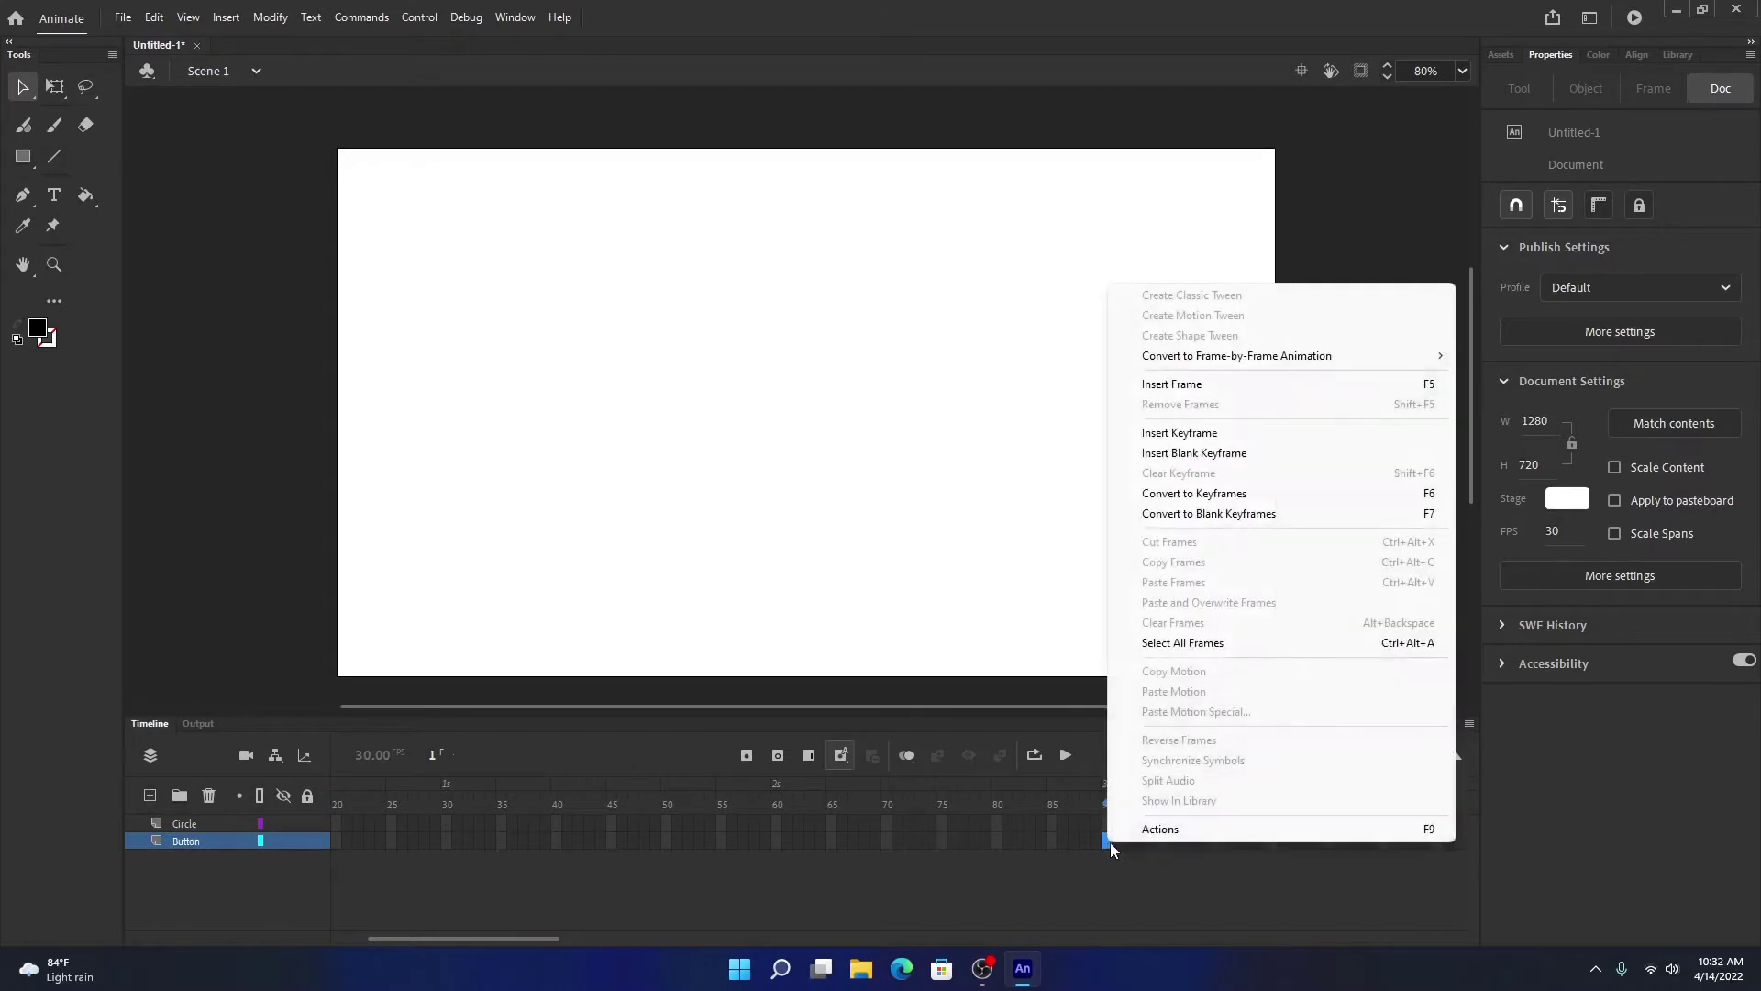
pyautogui.click(1185, 383)
# Extend the Circle layer to frame 90 with Insert Frame.
pyautogui.moveTo(511, 939); pyautogui.dragTo(479, 939)
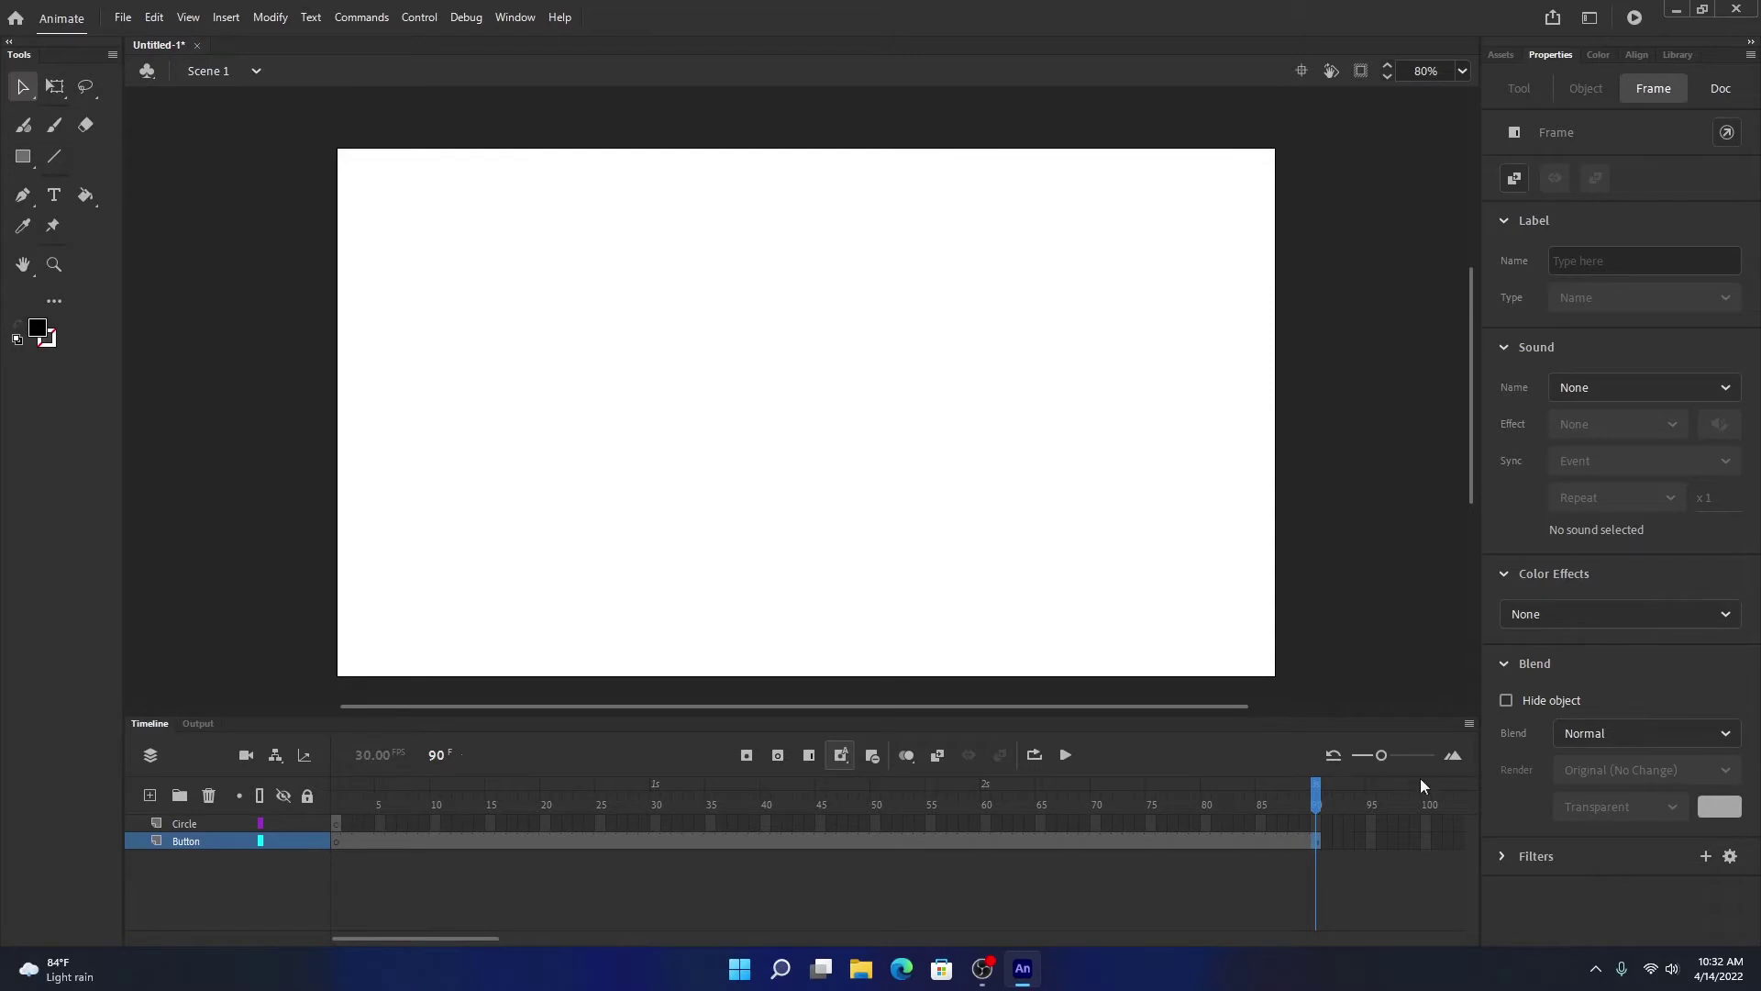
pyautogui.click(1317, 822)
pyautogui.rightClick(1316, 823)
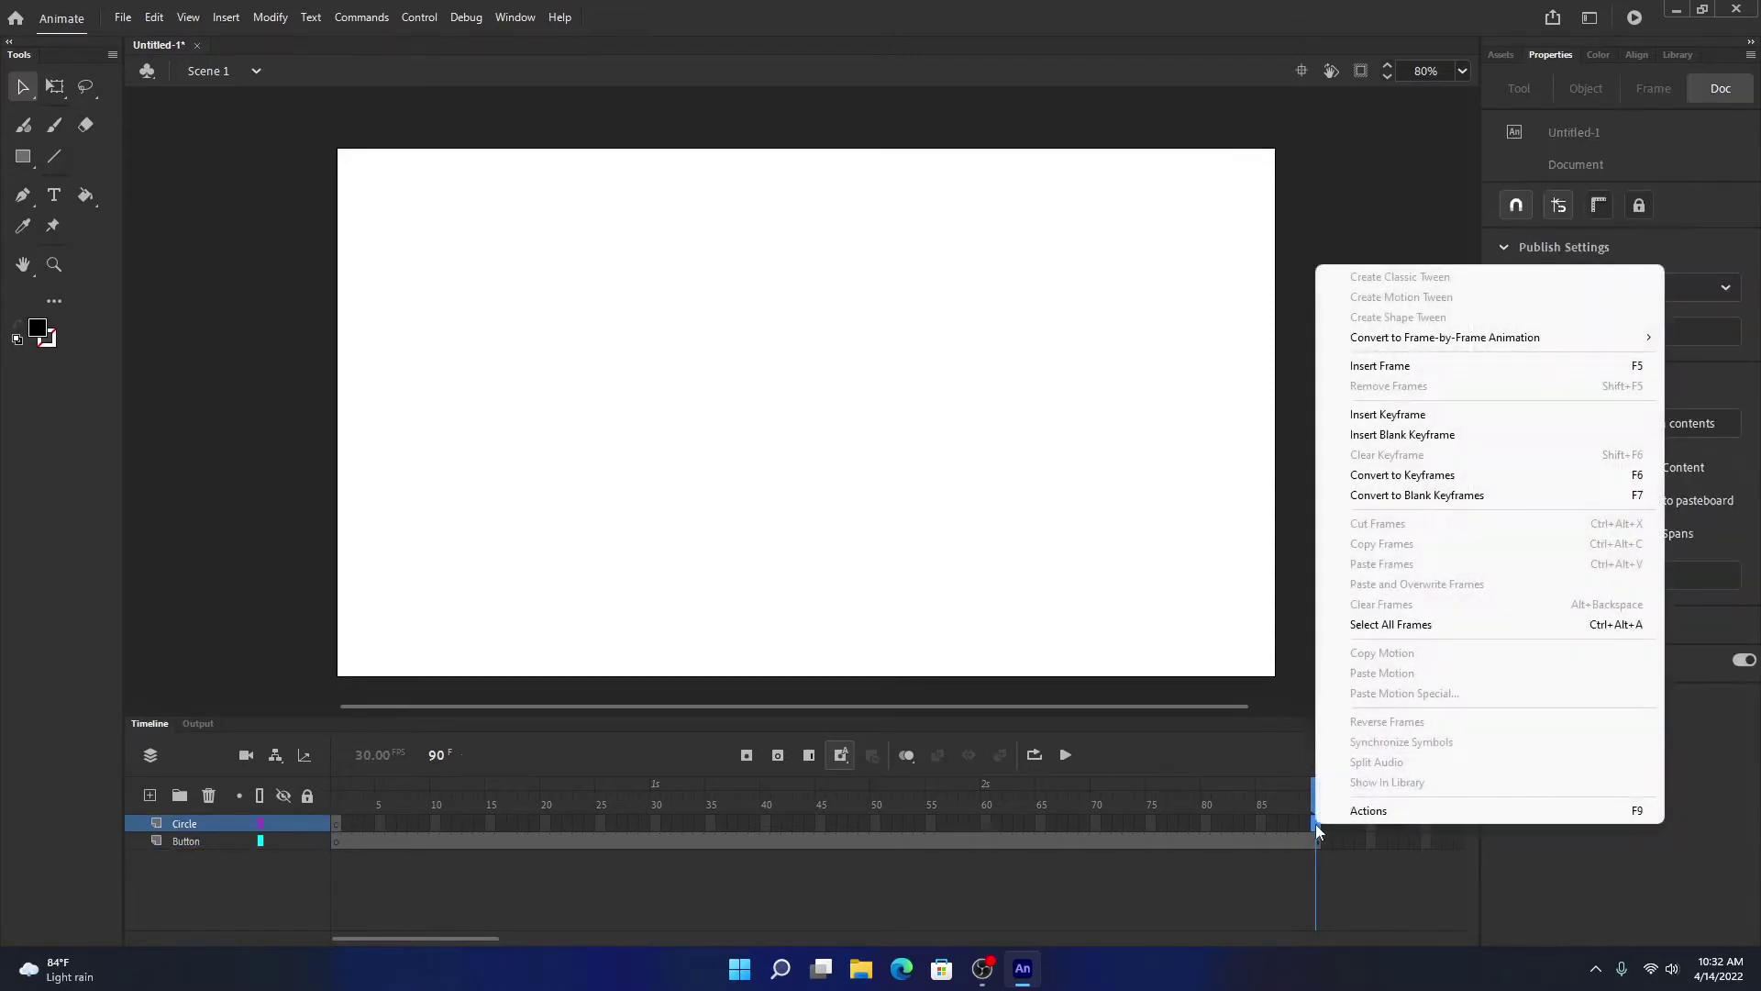
pyautogui.click(1403, 367)
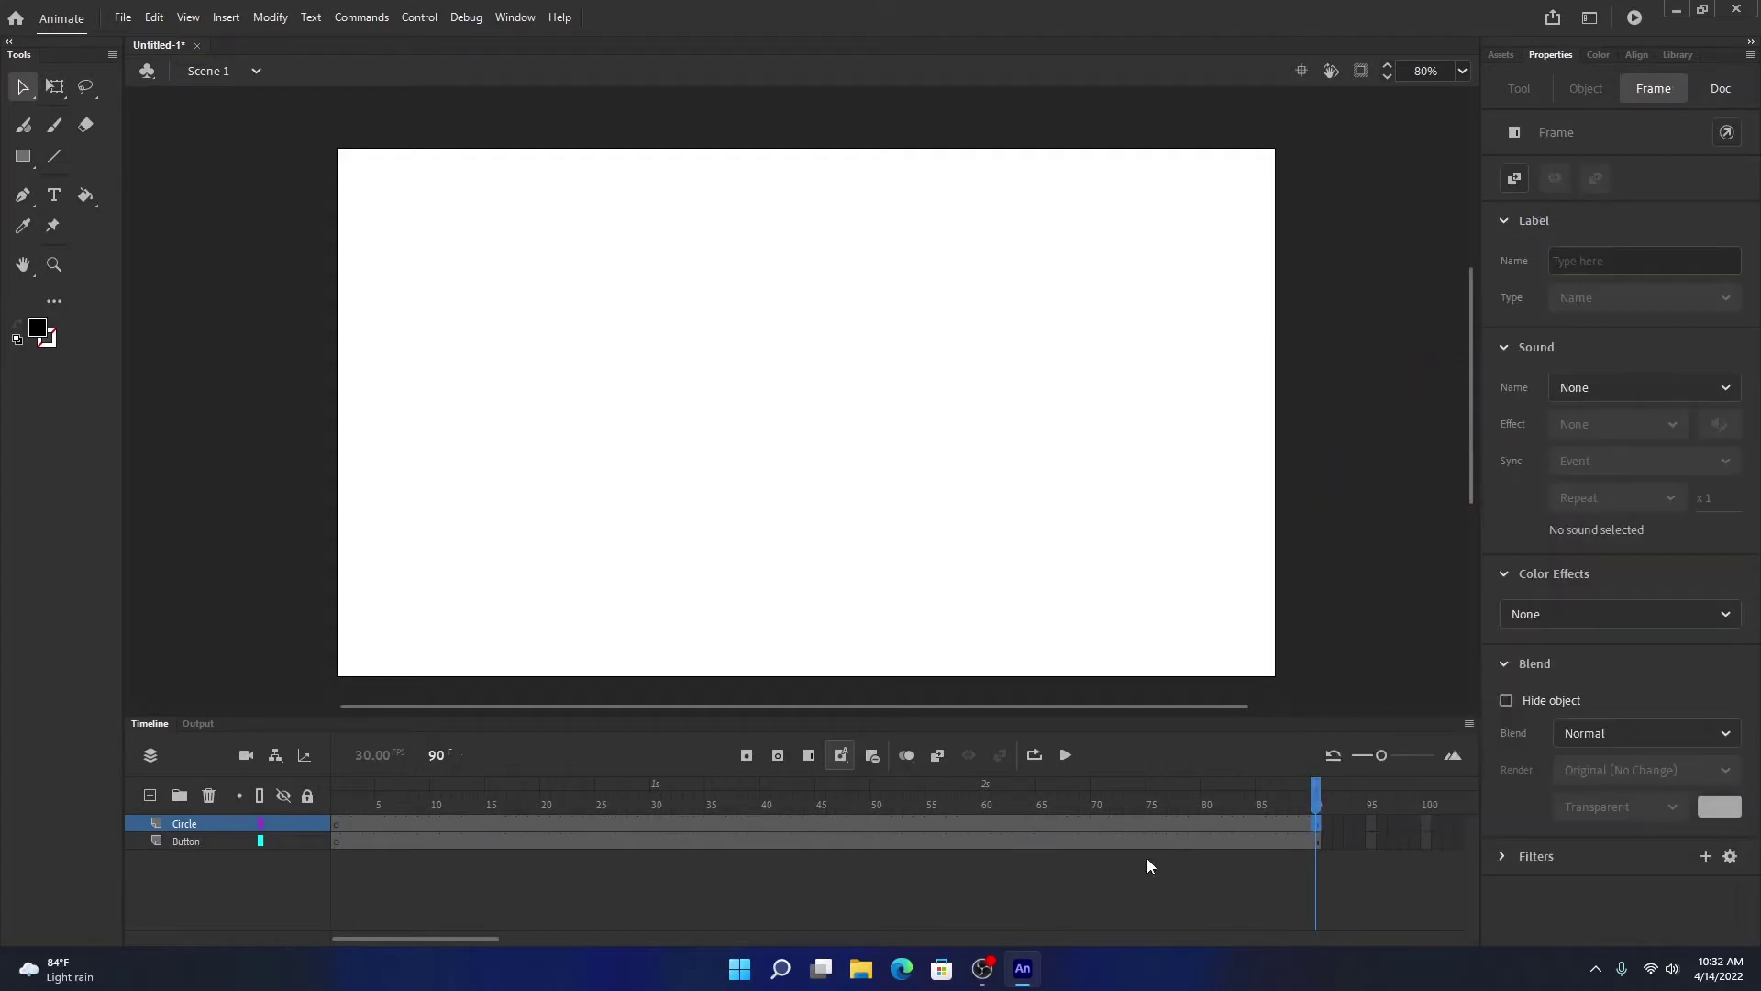
# Clear the keyframe at Circle's first frame, return to frame 1, and make Button the active layer.
pyautogui.rightClick(336, 823)
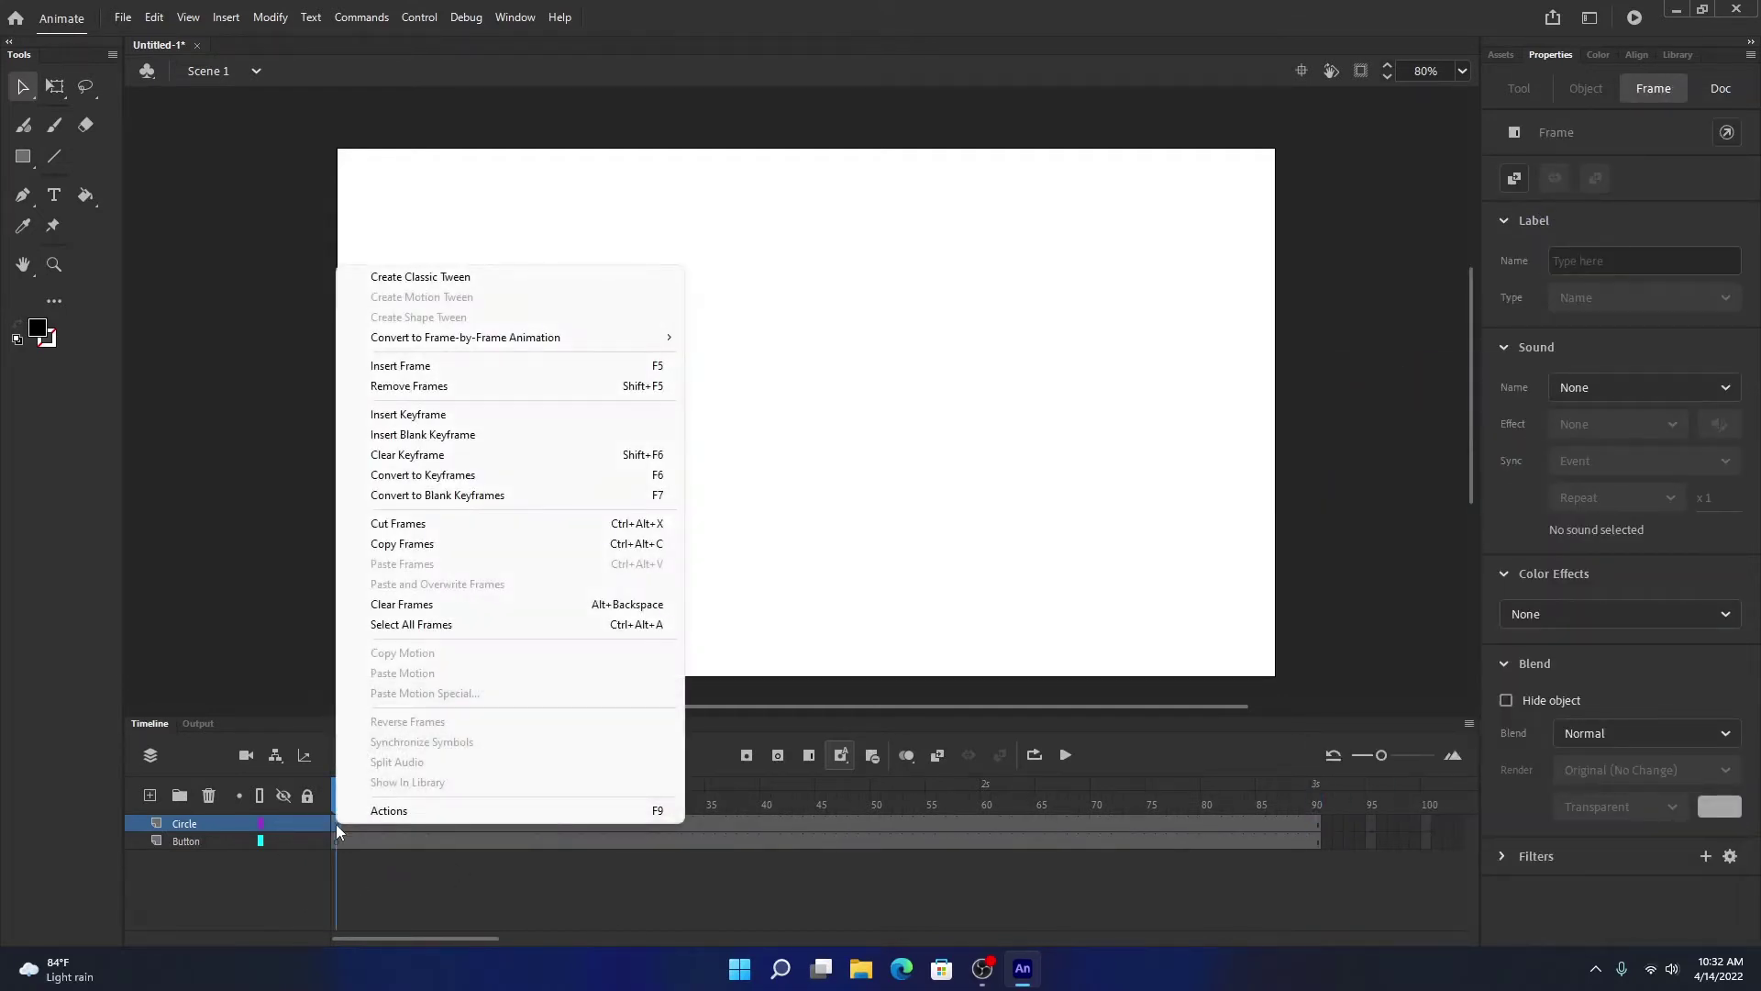
pyautogui.click(427, 436)
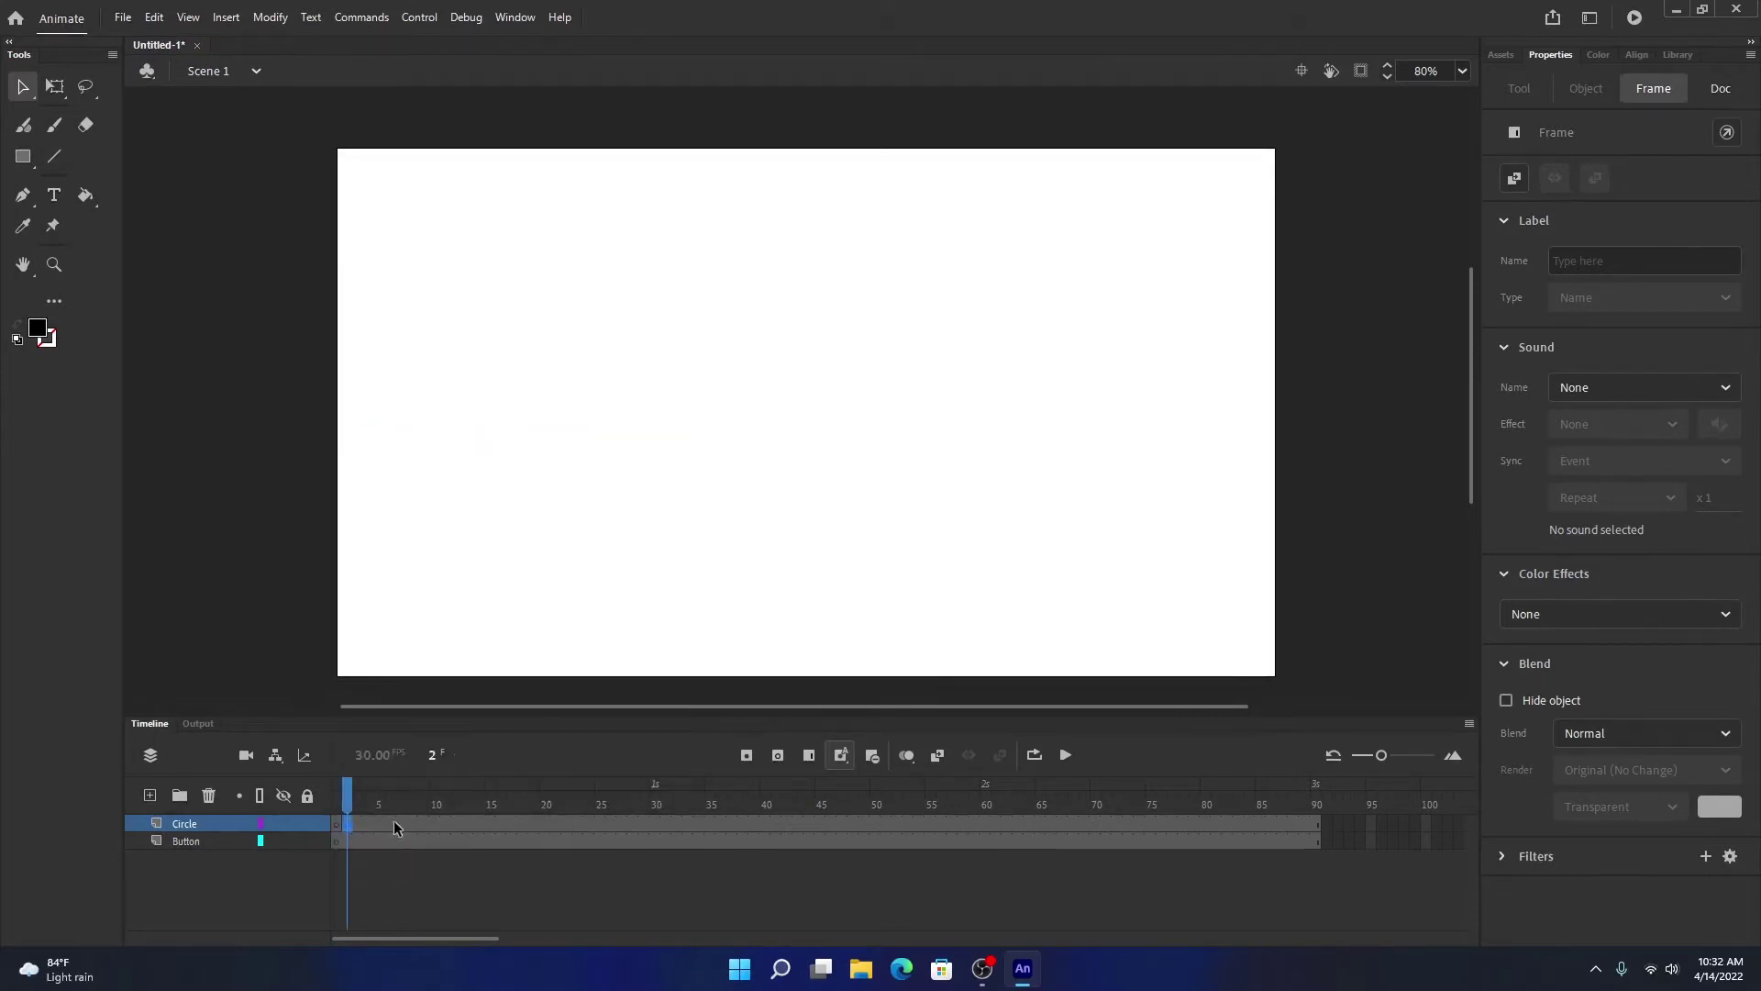
pyautogui.click(350, 873)
pyautogui.moveTo(348, 789); pyautogui.dragTo(308, 801)
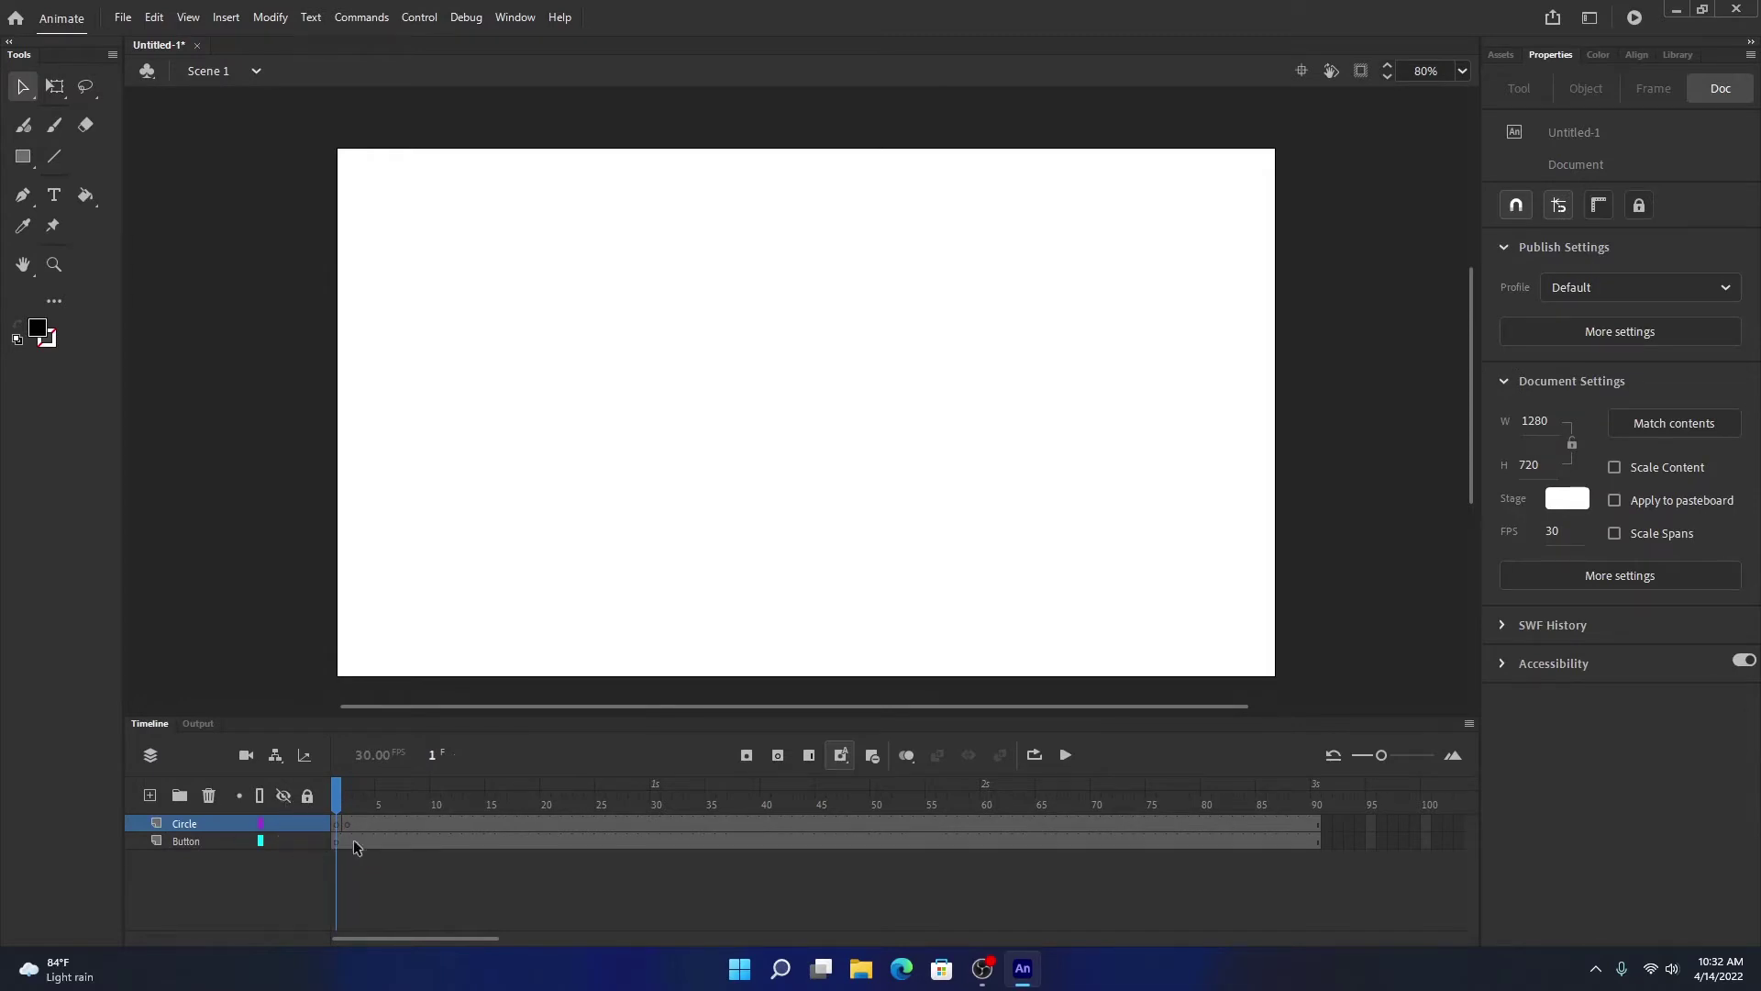
pyautogui.click(184, 845)
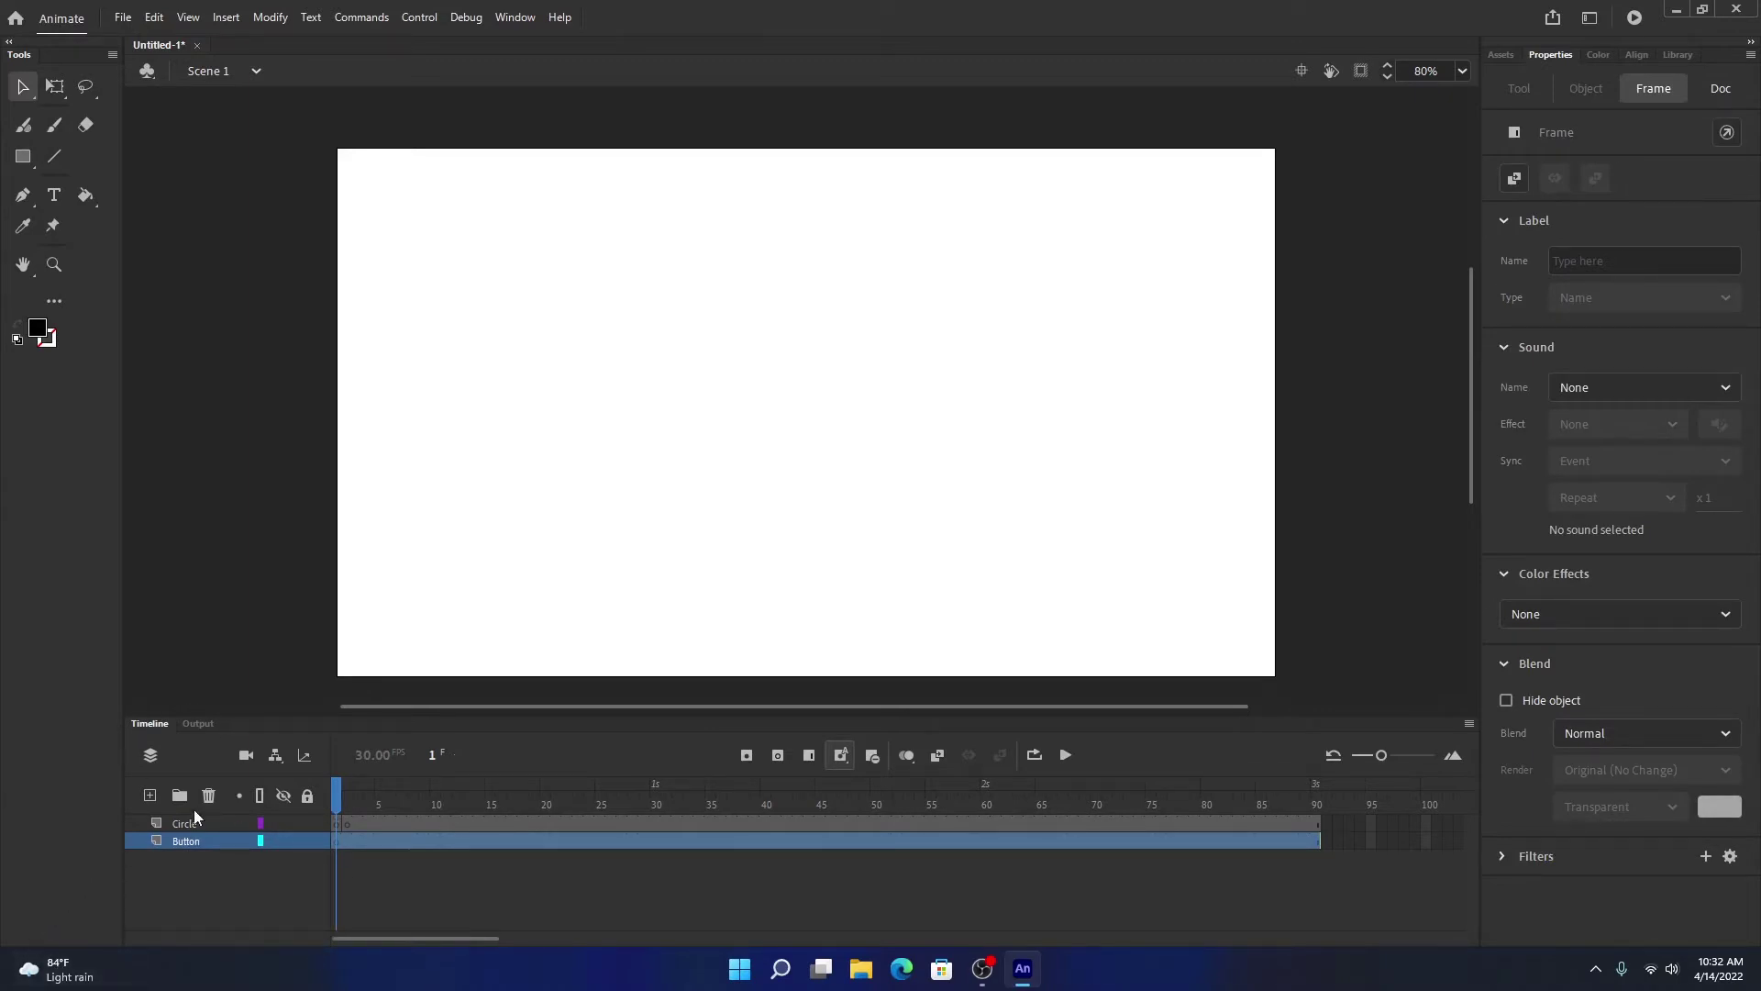
pyautogui.click(161, 826)
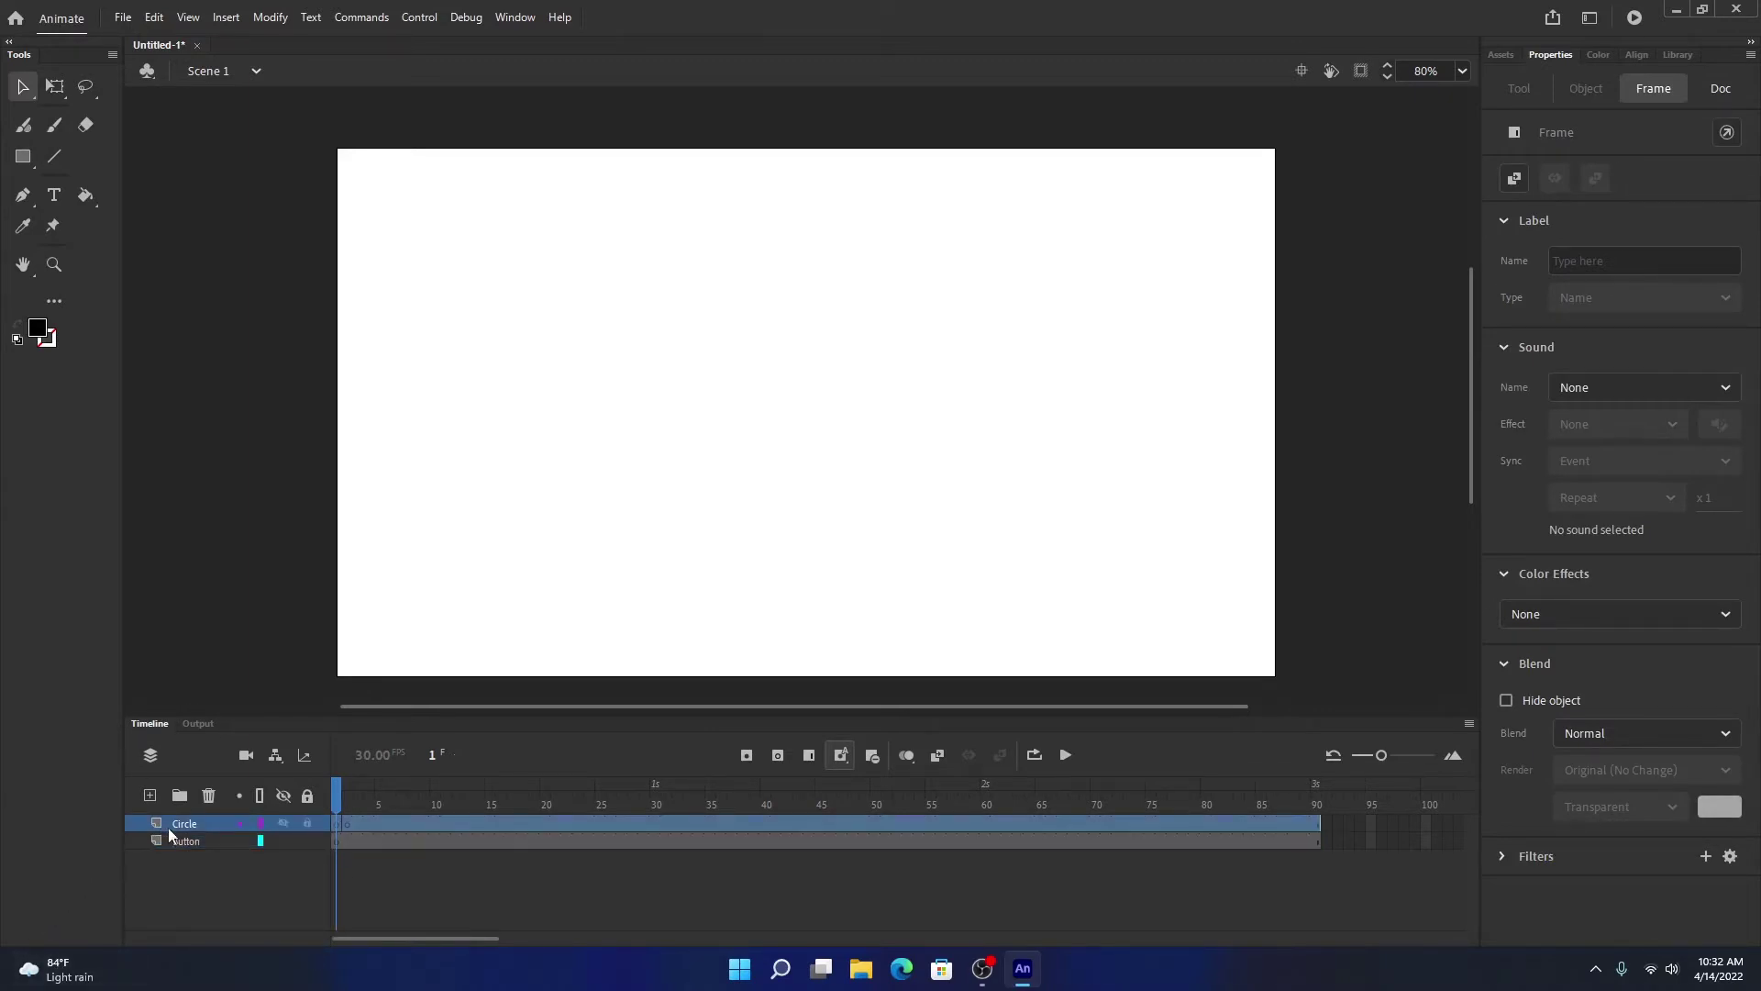
pyautogui.click(343, 822)
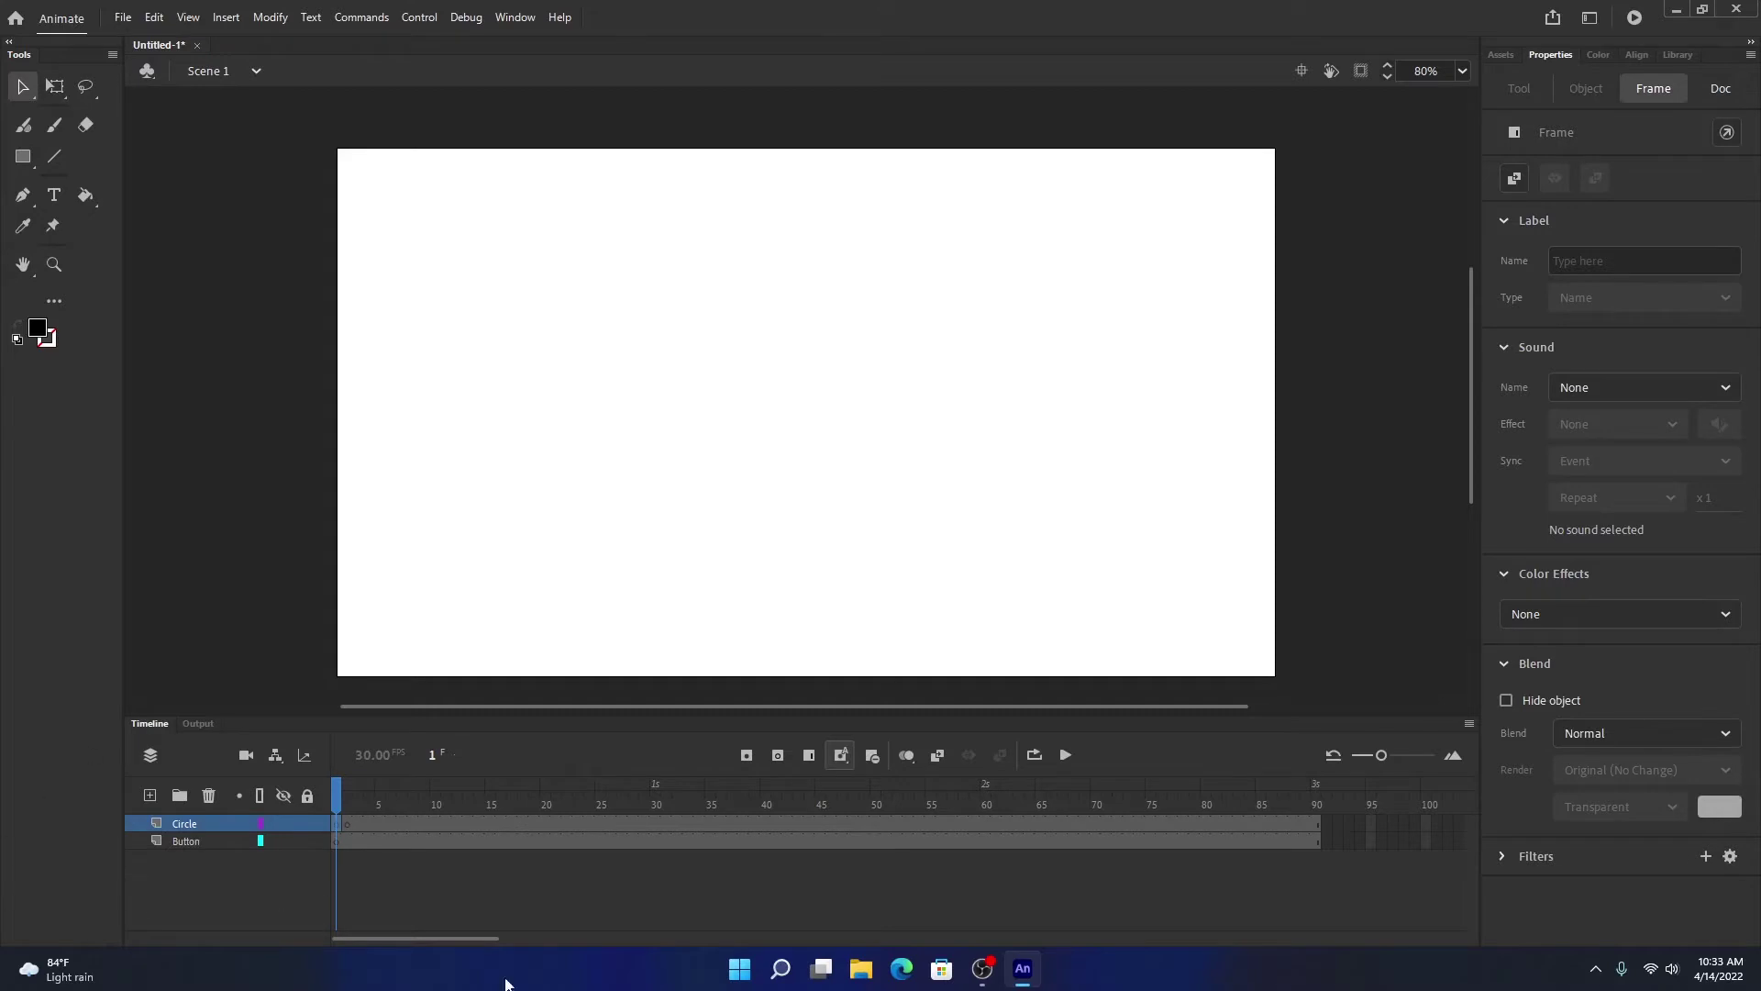
pyautogui.click(177, 841)
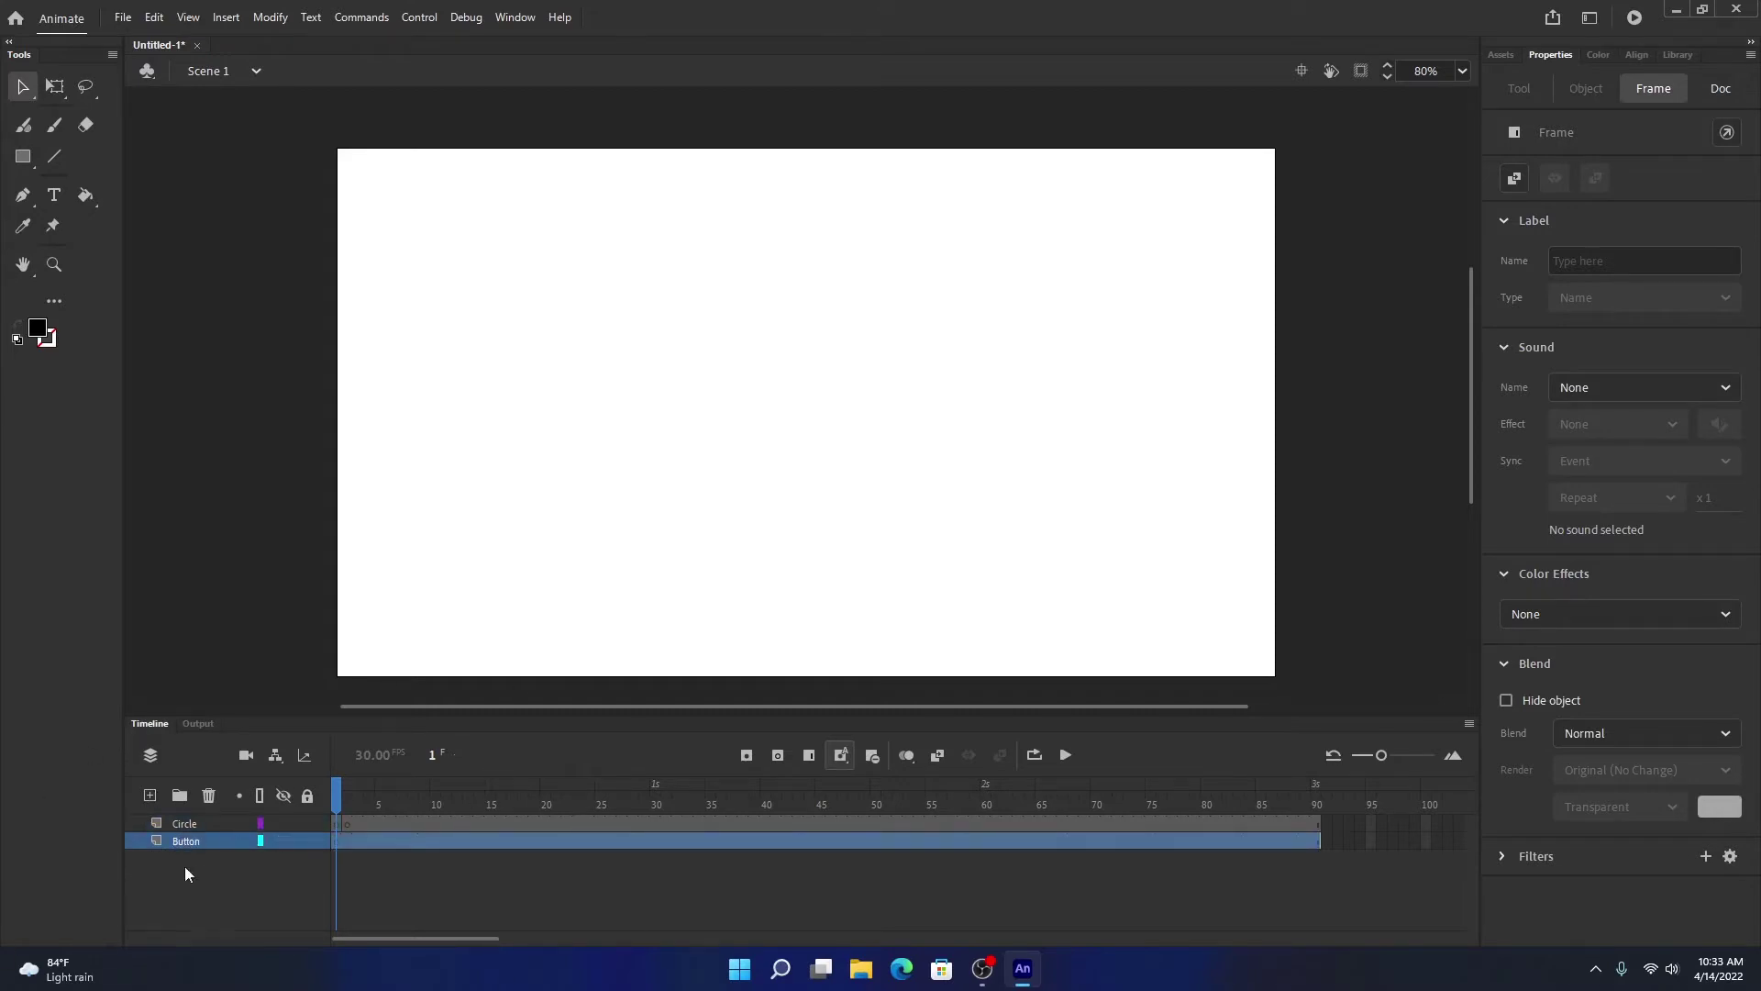
# Draw a button-sized rectangle near the top centre of the stage and fill it red.
pyautogui.click(19, 158)
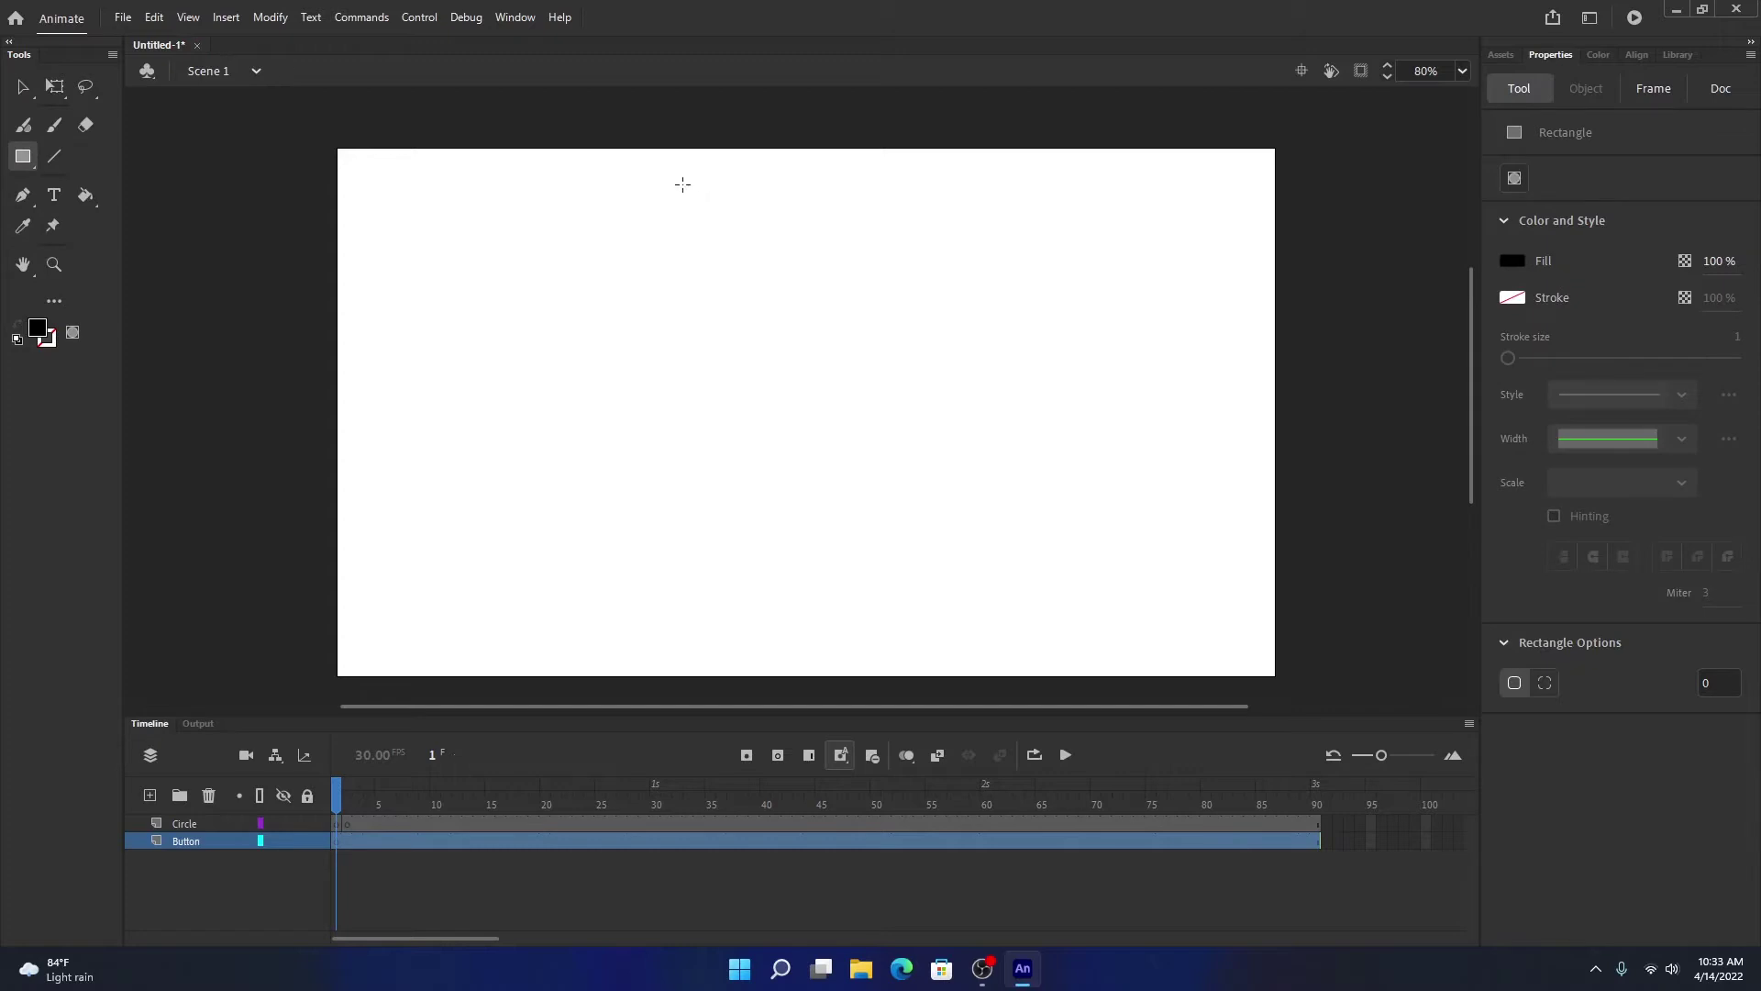
pyautogui.moveTo(683, 184); pyautogui.dragTo(885, 240)
pyautogui.click(1514, 262)
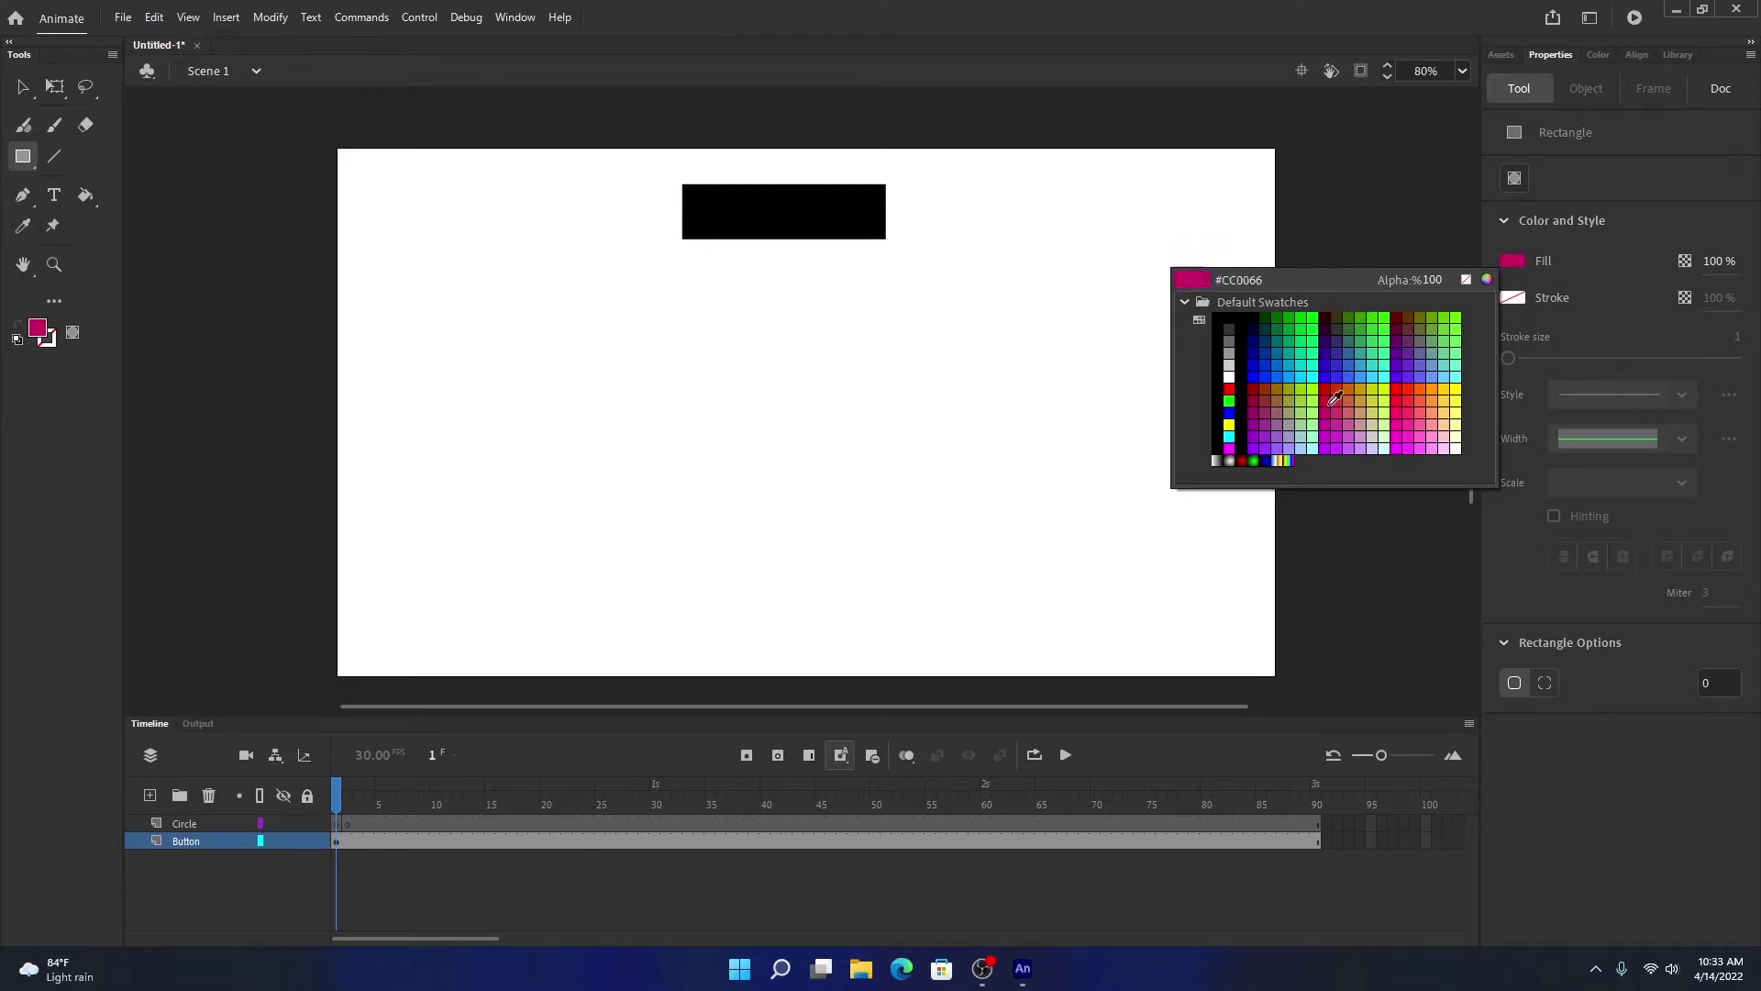
pyautogui.click(1332, 390)
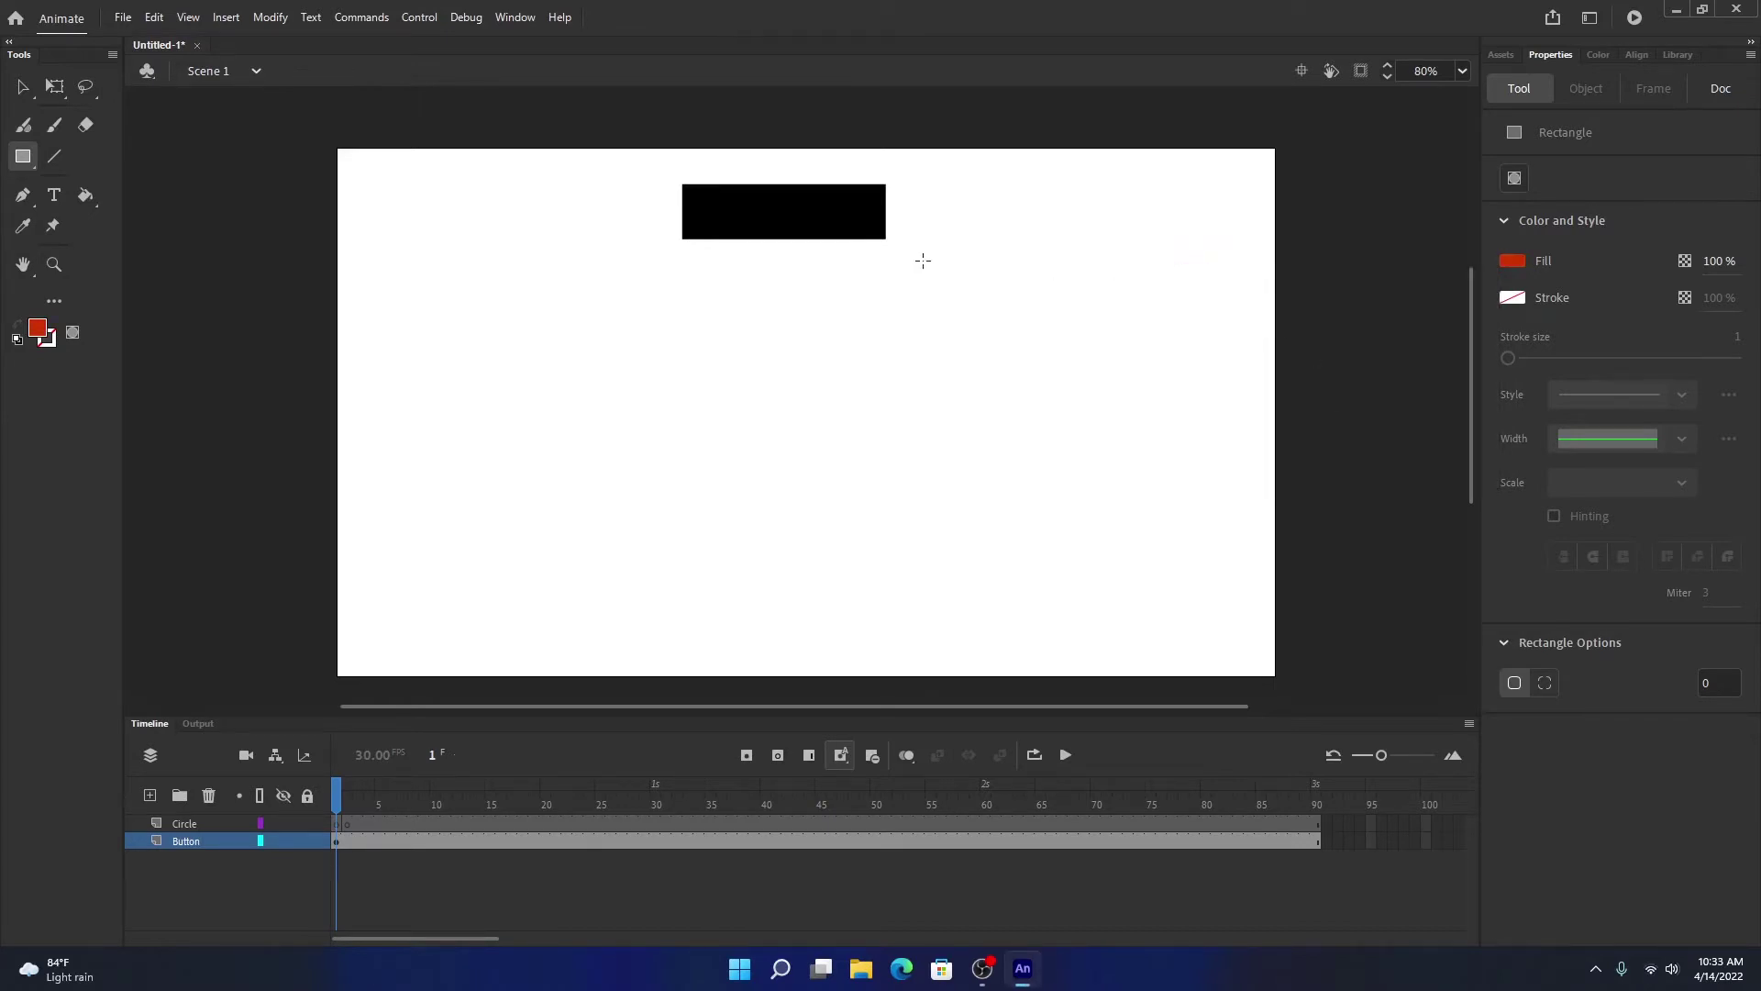
pyautogui.keyDown('ctrl'); pyautogui.click(867, 235); pyautogui.keyUp('ctrl')
pyautogui.click(1509, 397)
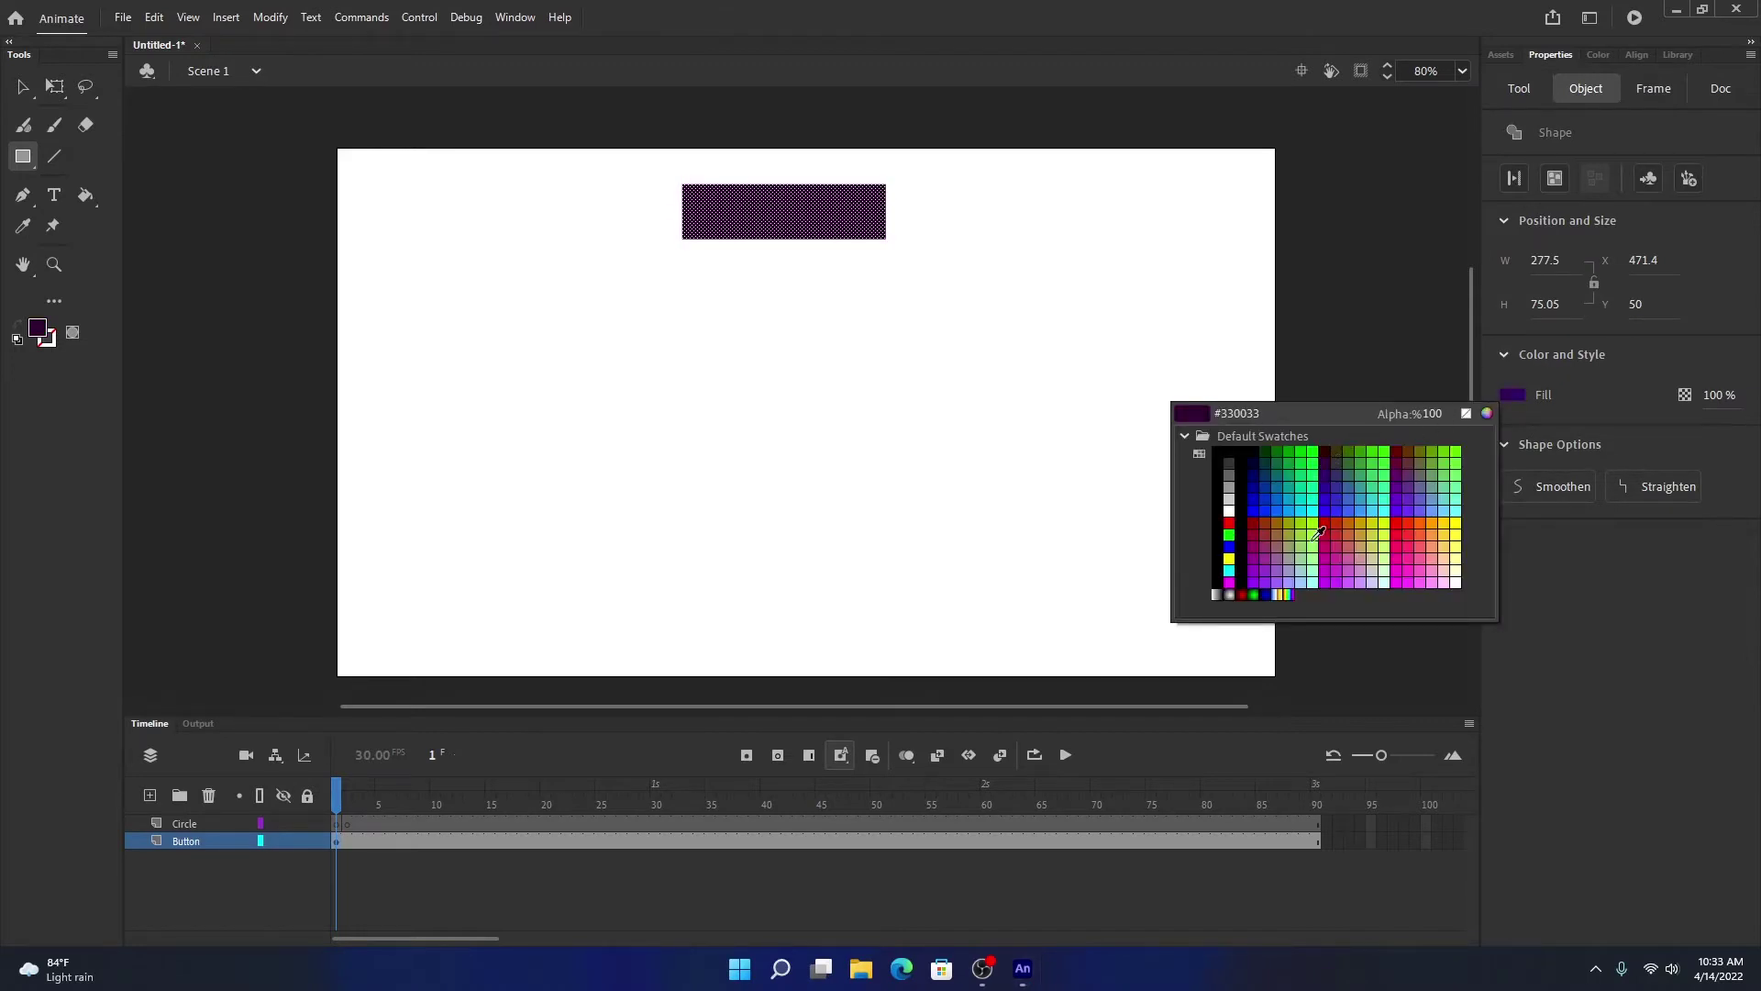
pyautogui.click(1324, 528)
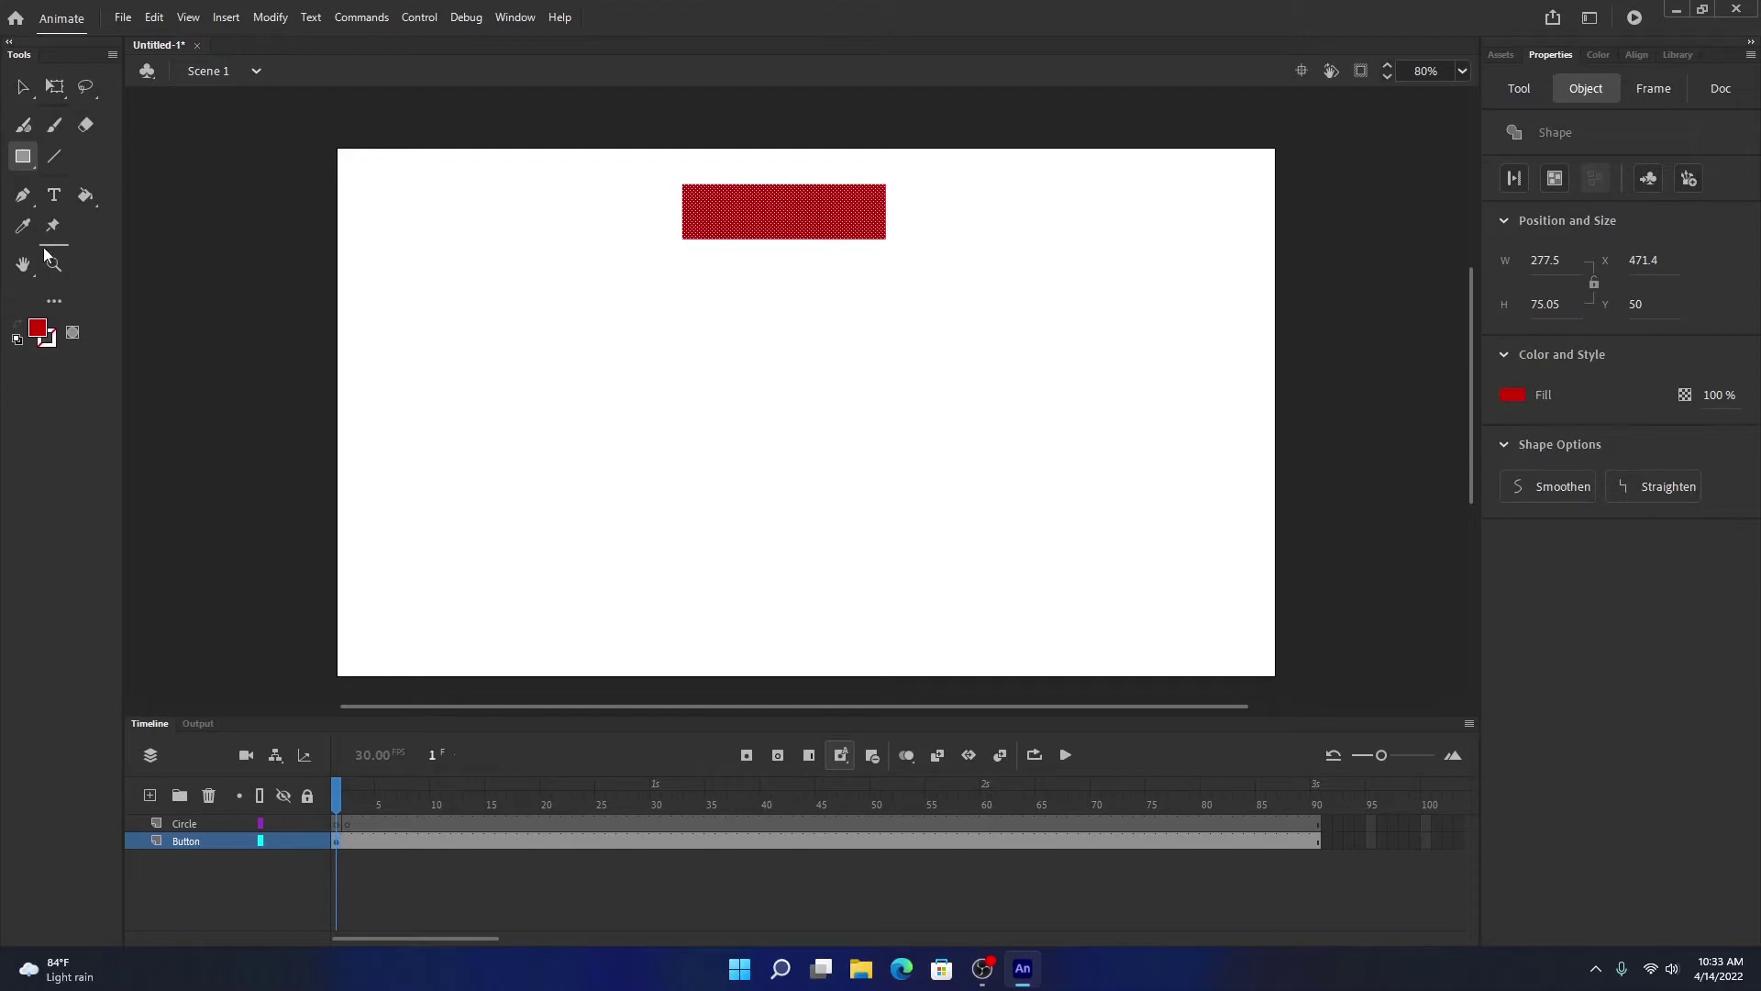
# Add a 'Play' text label on the red rectangle and colour it green.
pyautogui.click(54, 194)
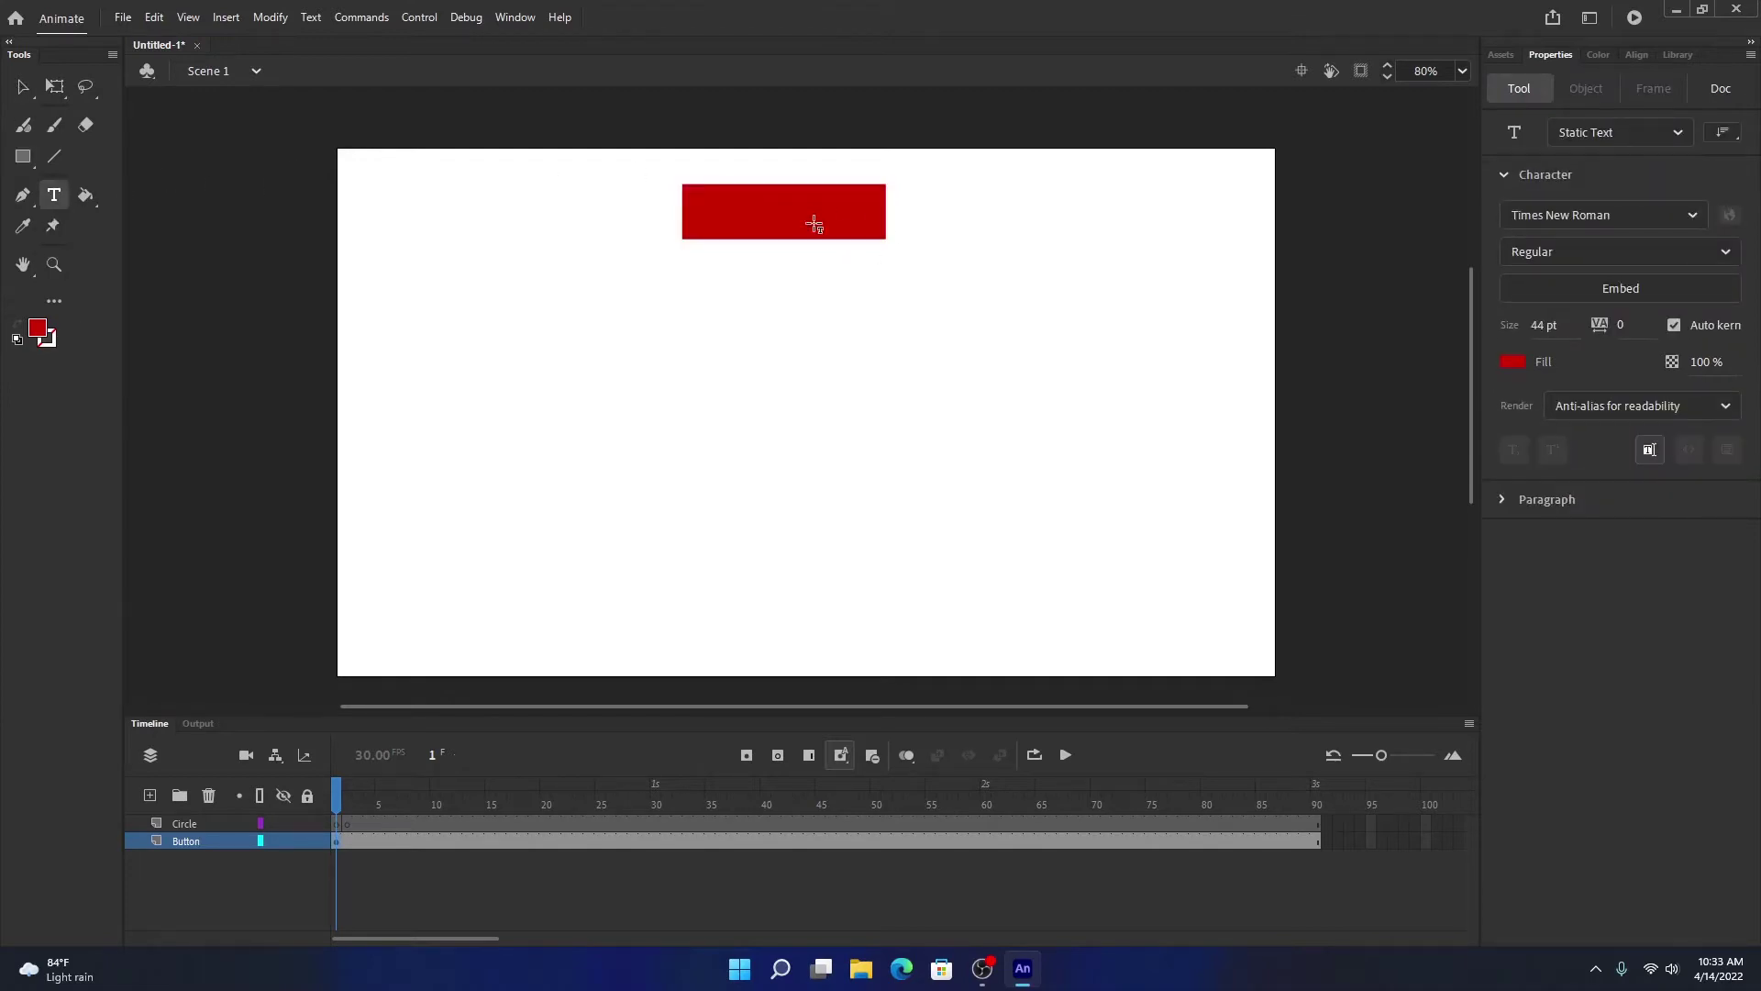
pyautogui.click(740, 218)
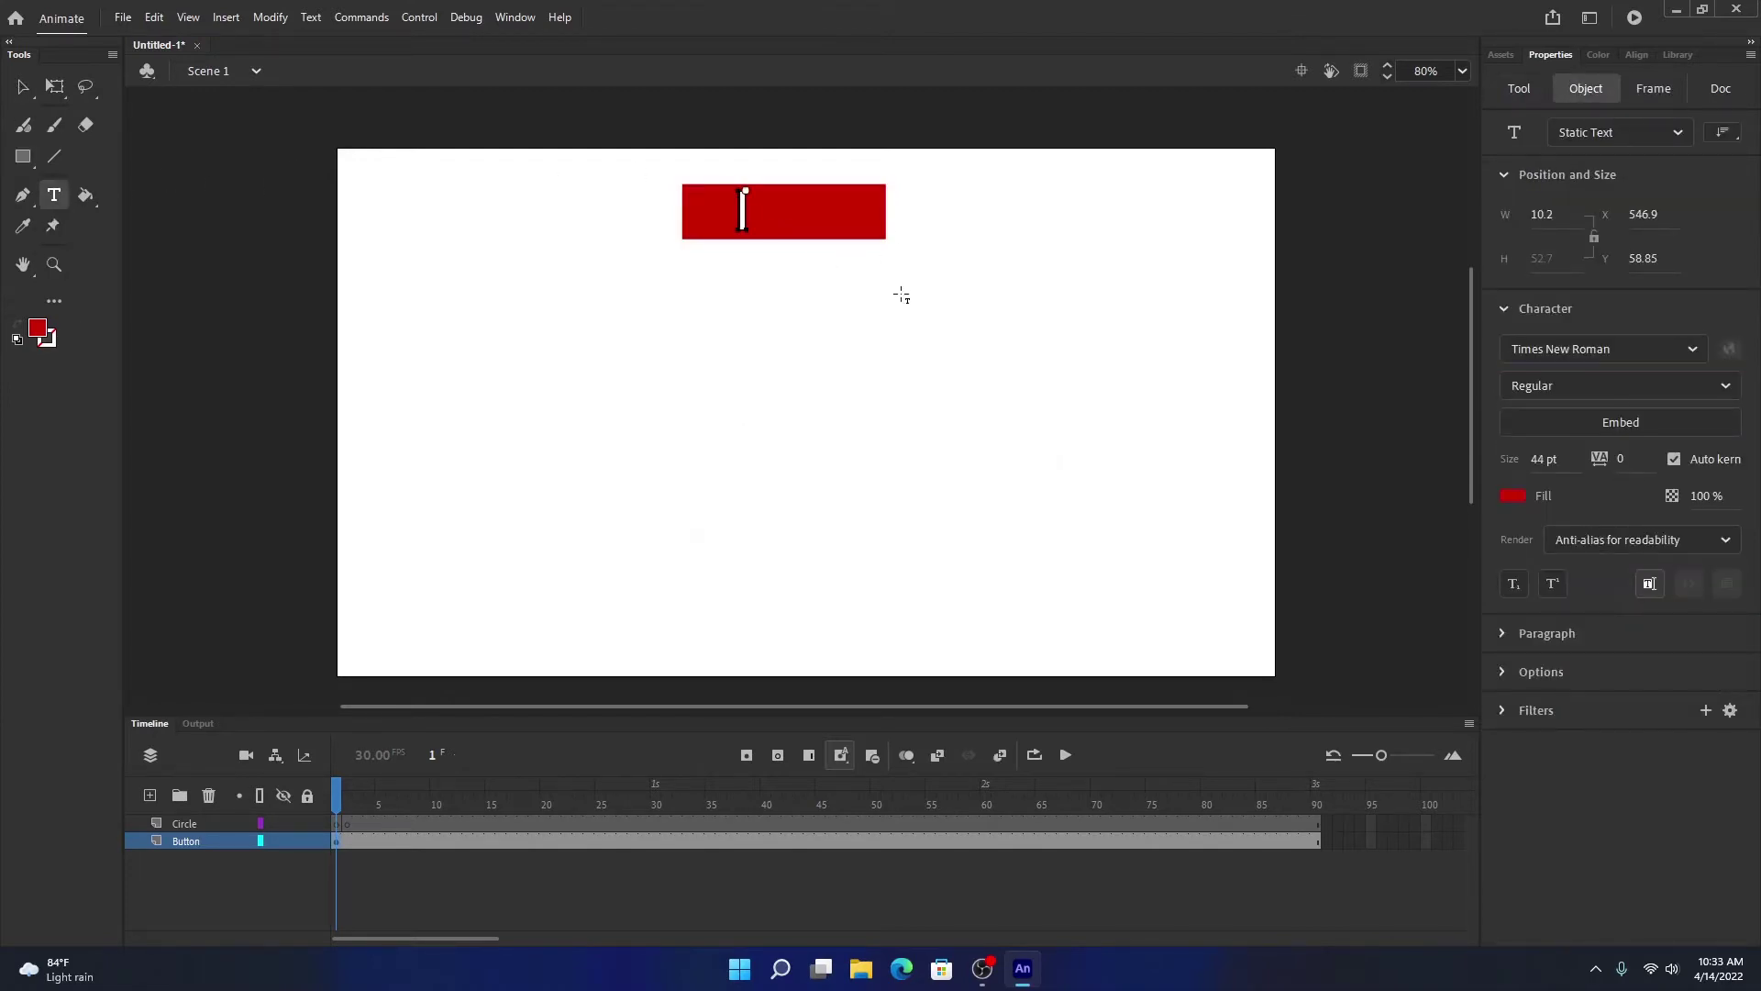
pyautogui.write('Play')
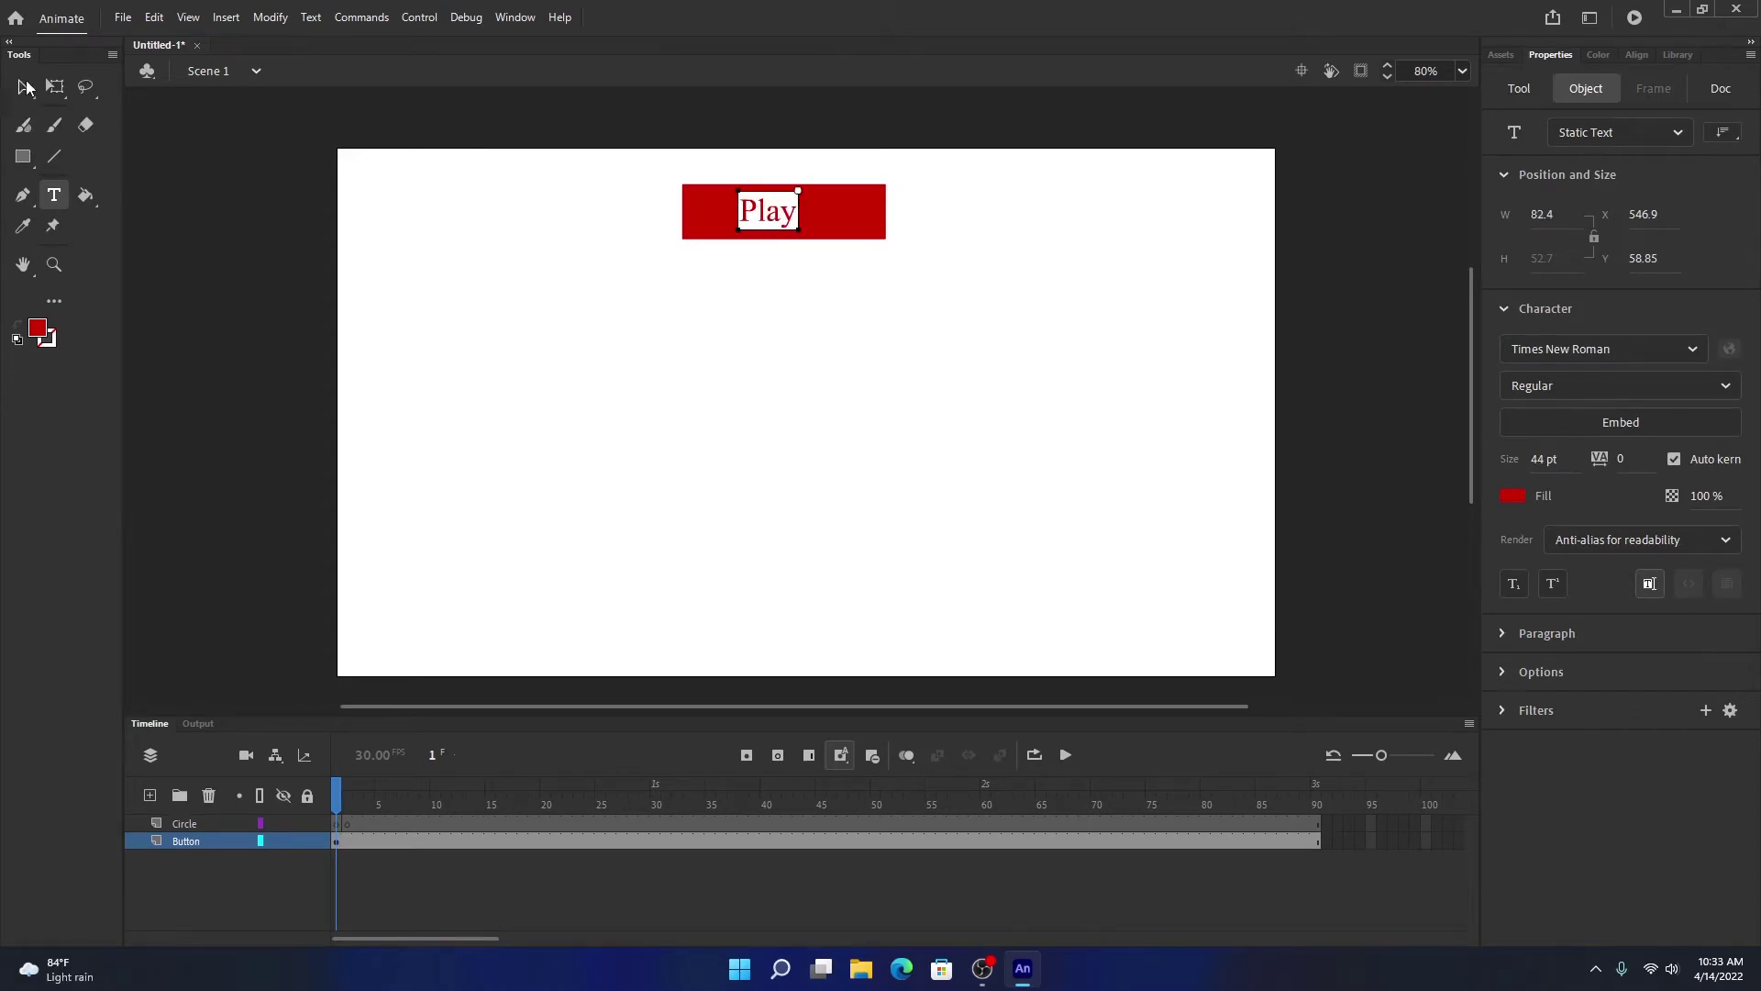
pyautogui.click(766, 210)
pyautogui.hotkey('ctrl', 'a')
pyautogui.click(1513, 495)
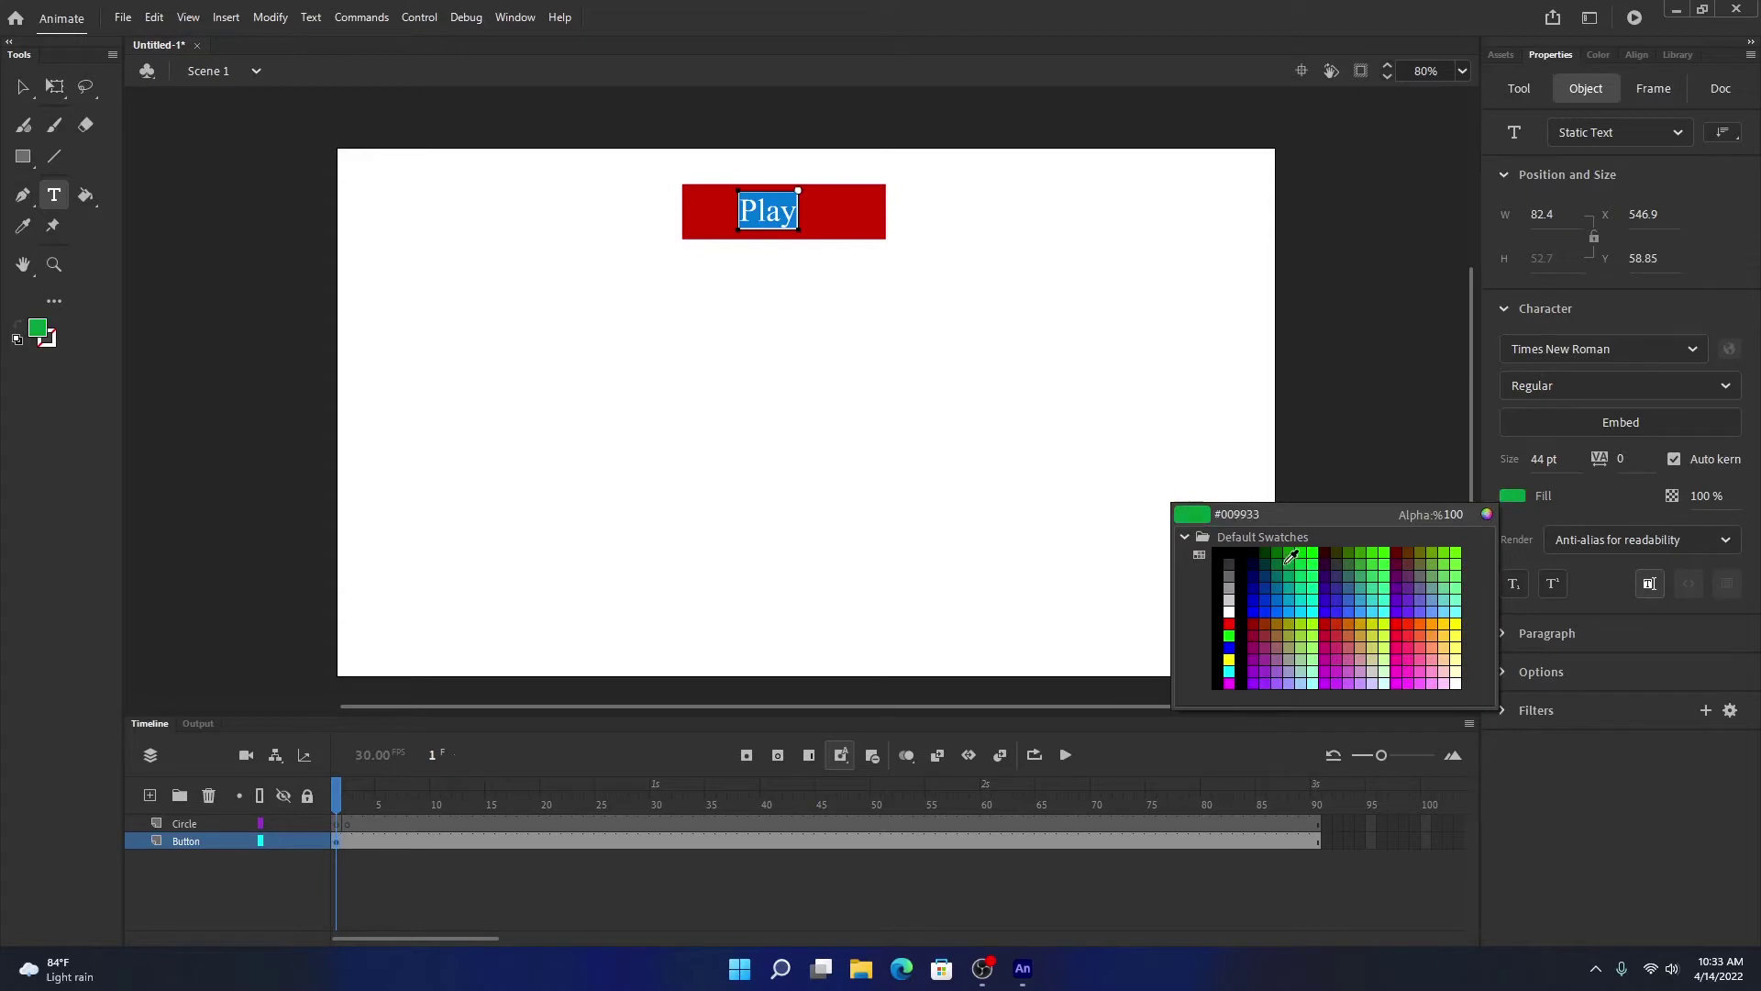
pyautogui.click(1317, 550)
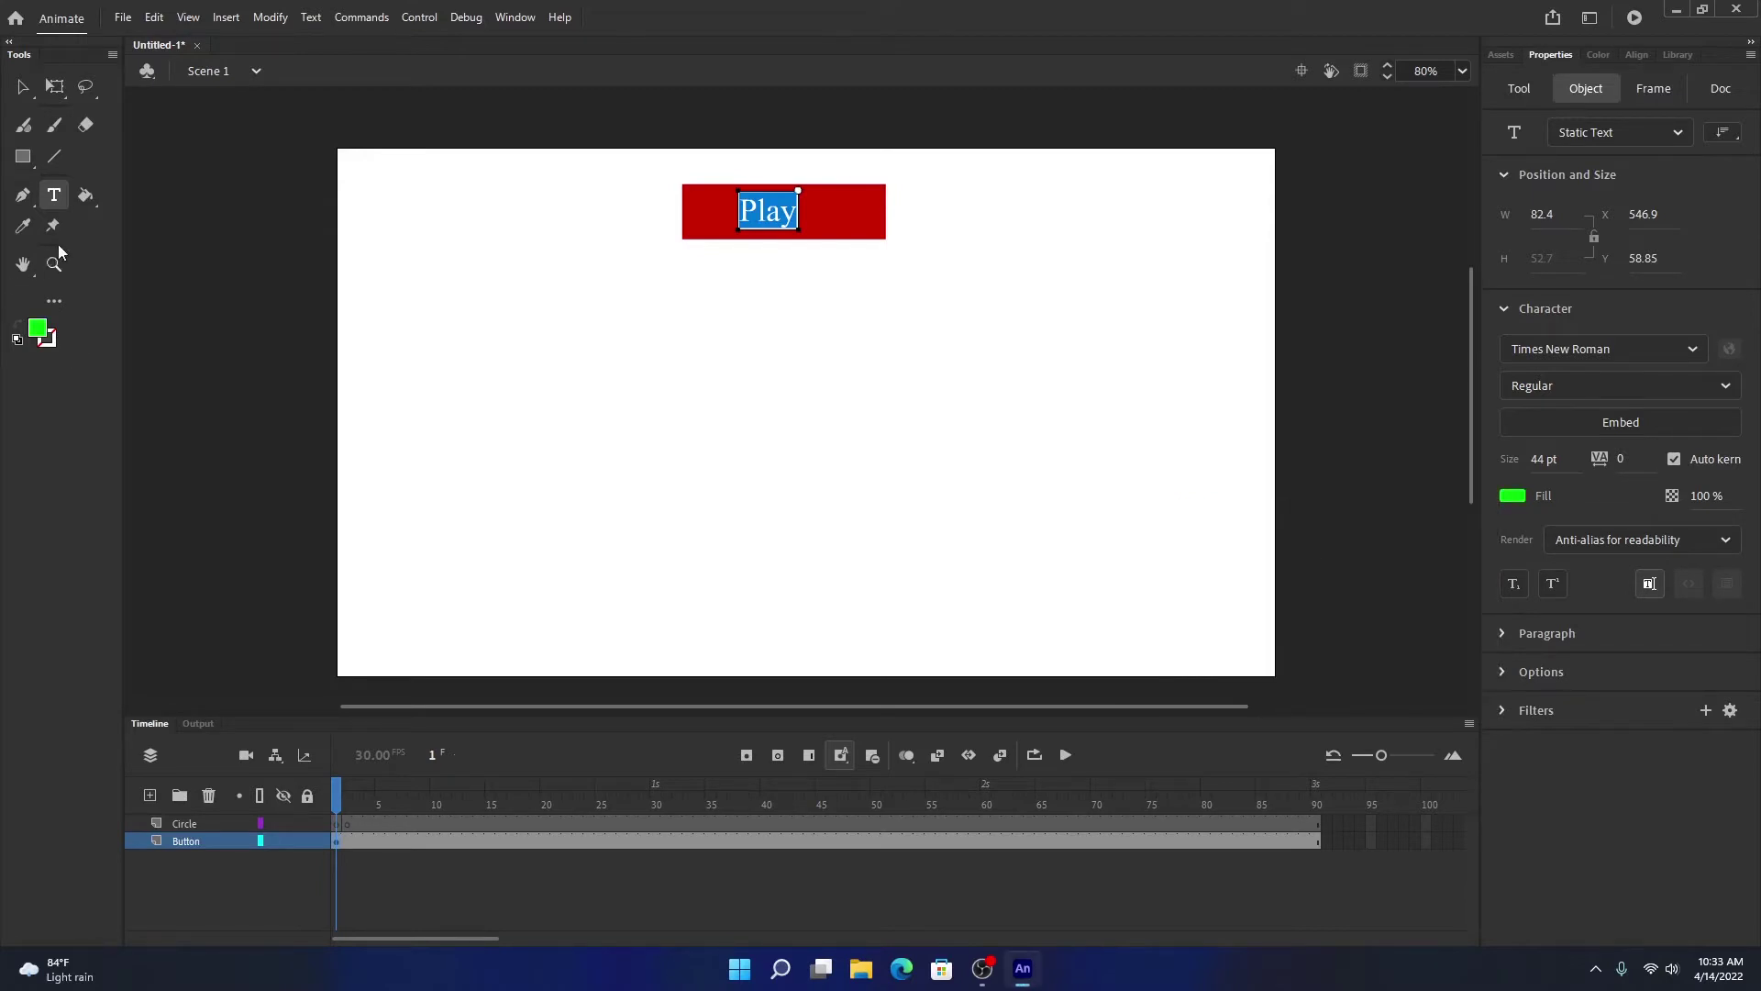
pyautogui.click(196, 199)
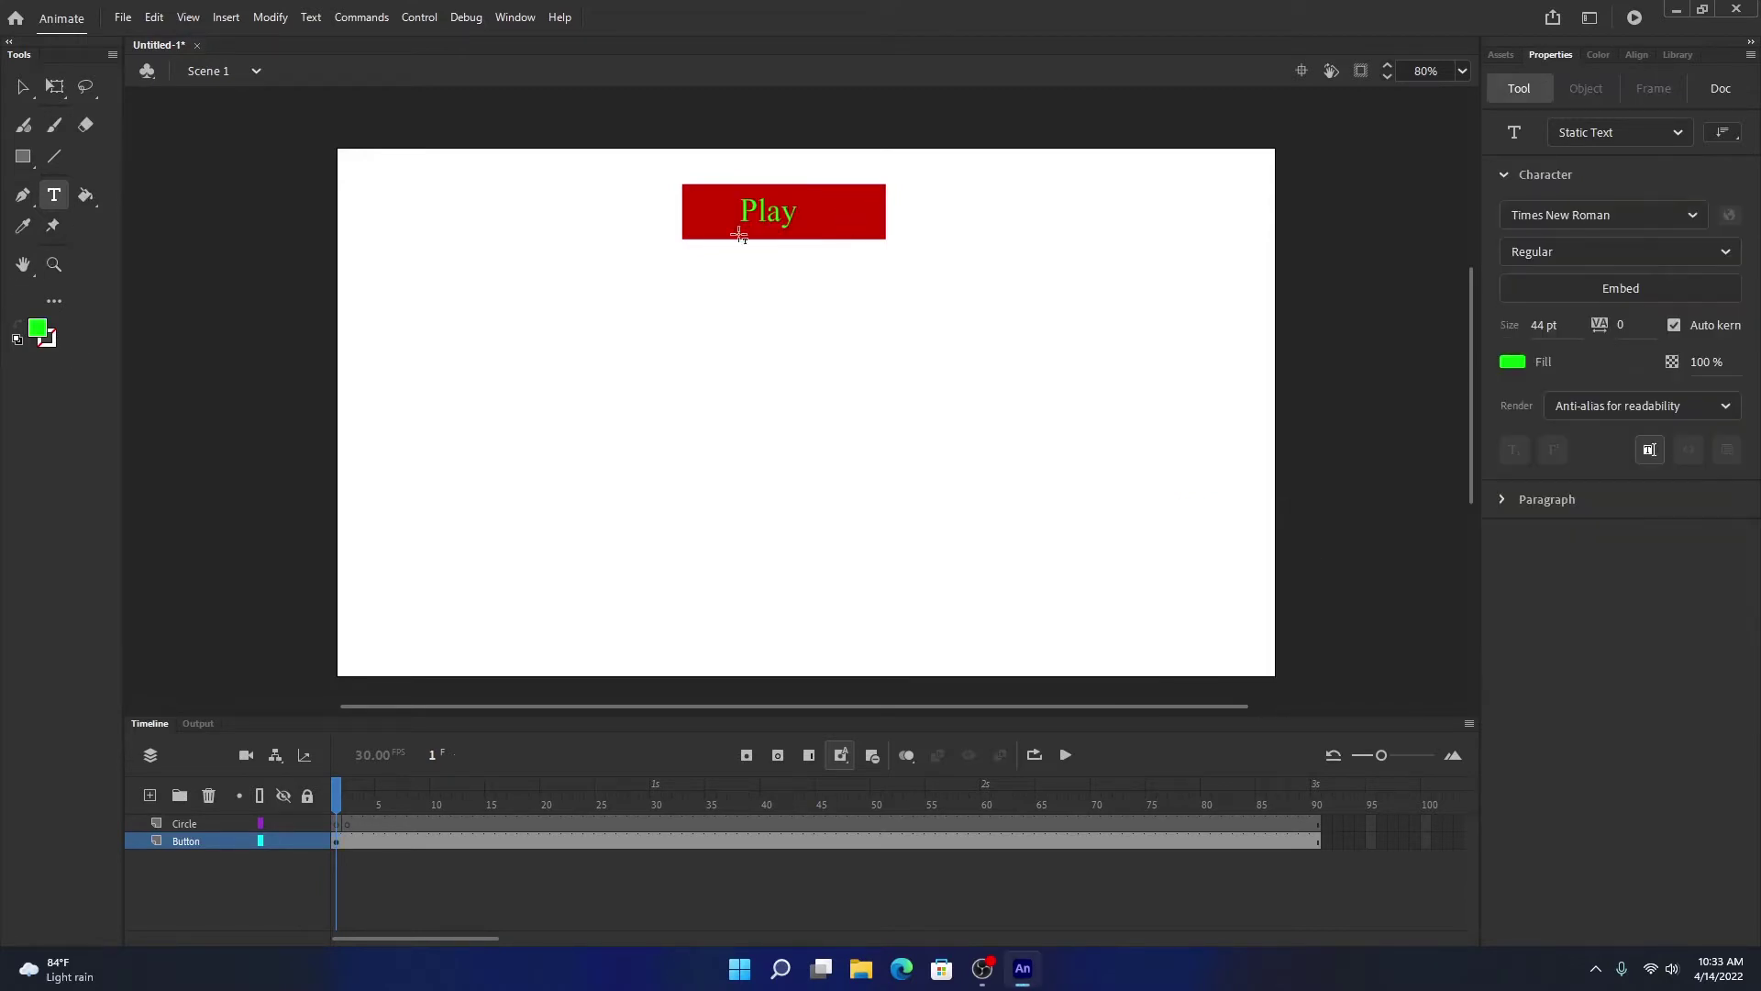
# Nudge the Play label right to centre it and recolour its text black.
pyautogui.click(22, 87)
pyautogui.moveTo(803, 220); pyautogui.dragTo(815, 221)
pyautogui.click(939, 285)
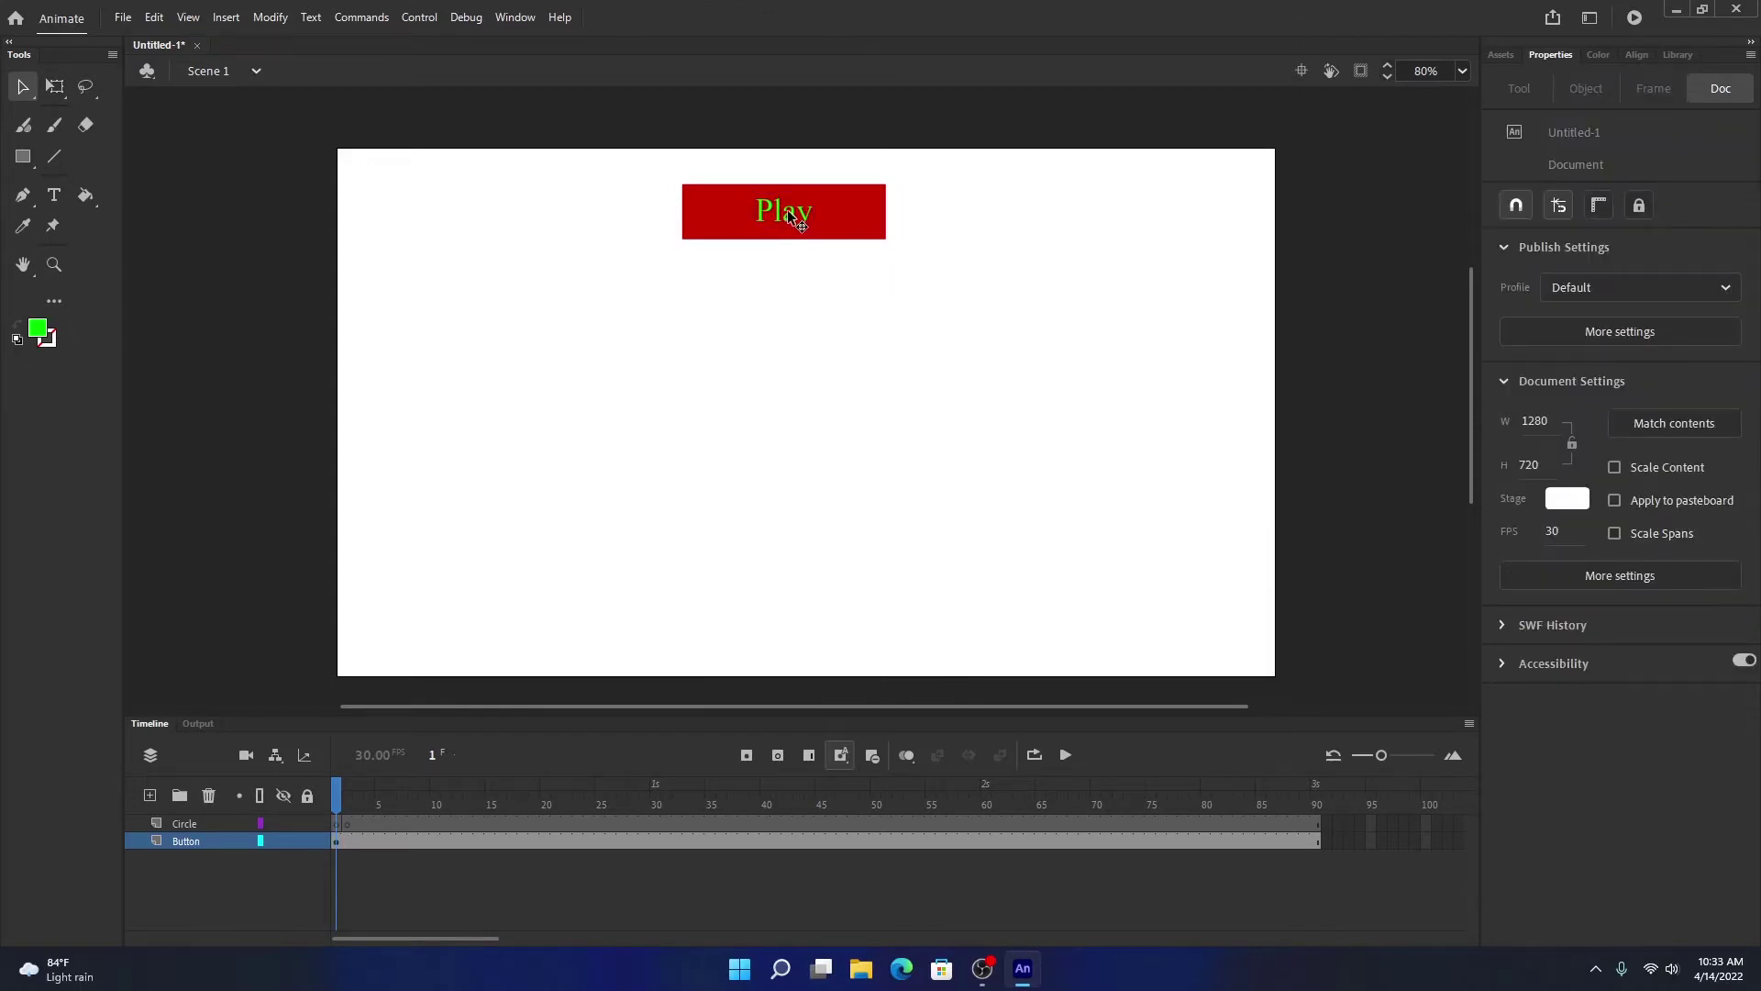
pyautogui.doubleClick(781, 213)
pyautogui.hotkey('ctrl', 'a')
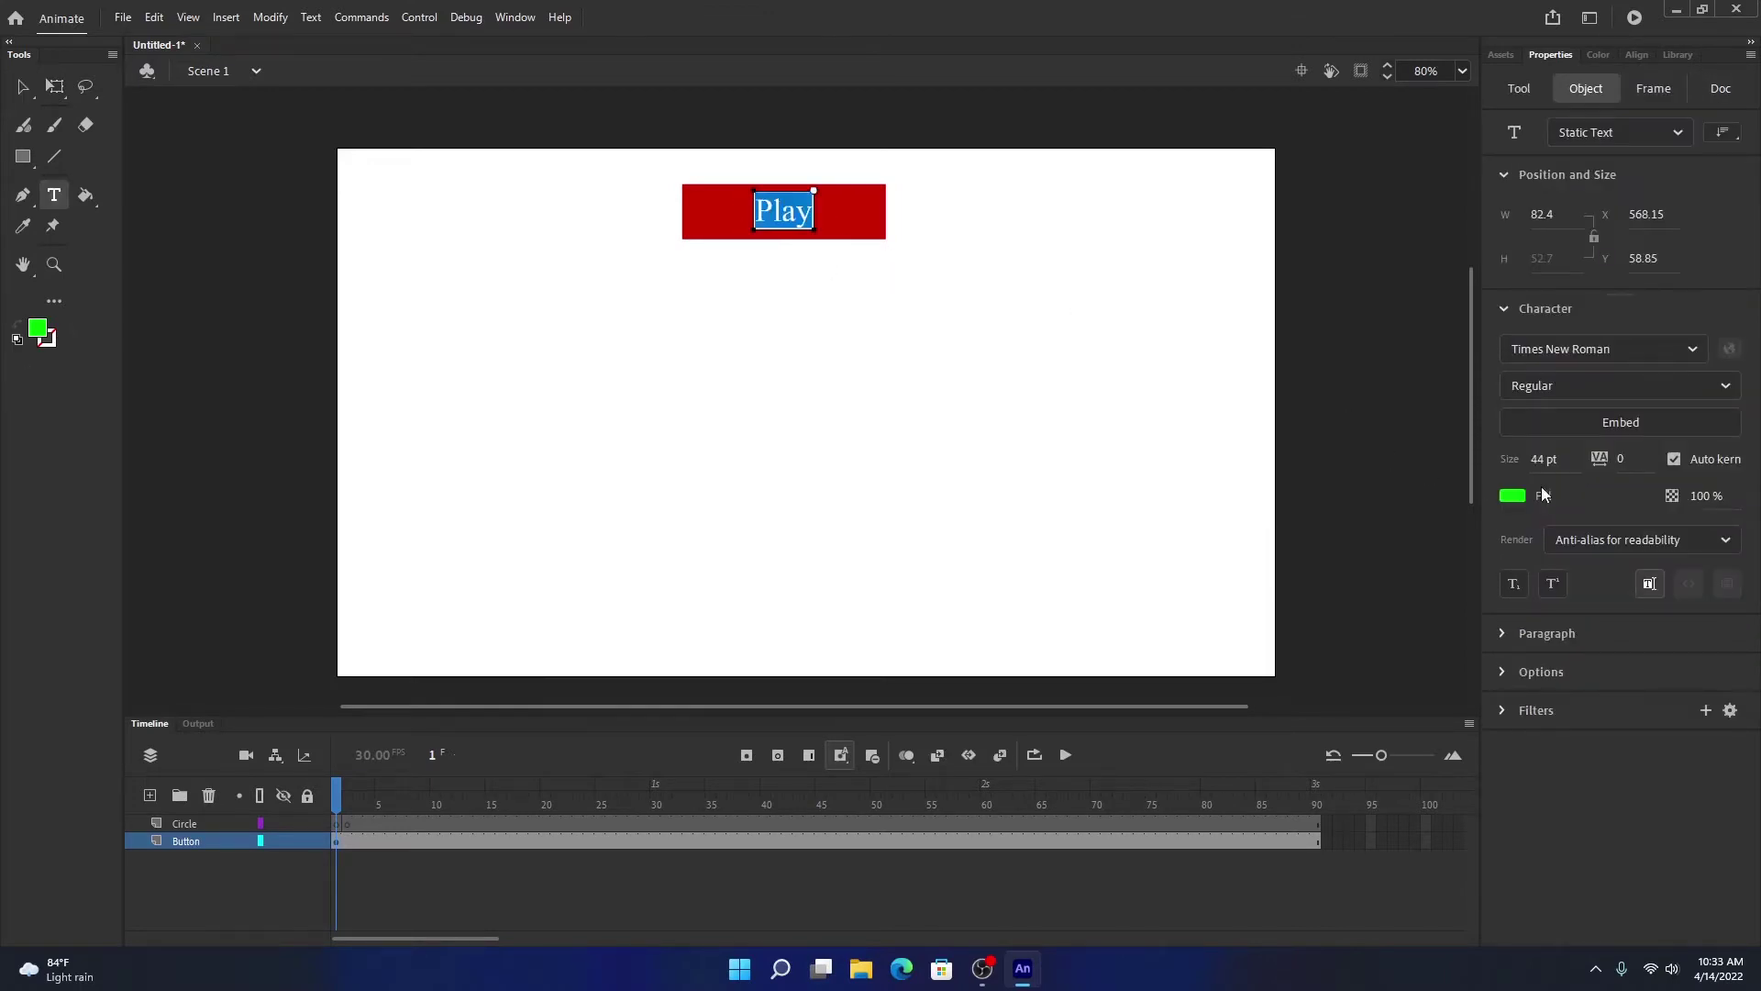
pyautogui.click(1509, 496)
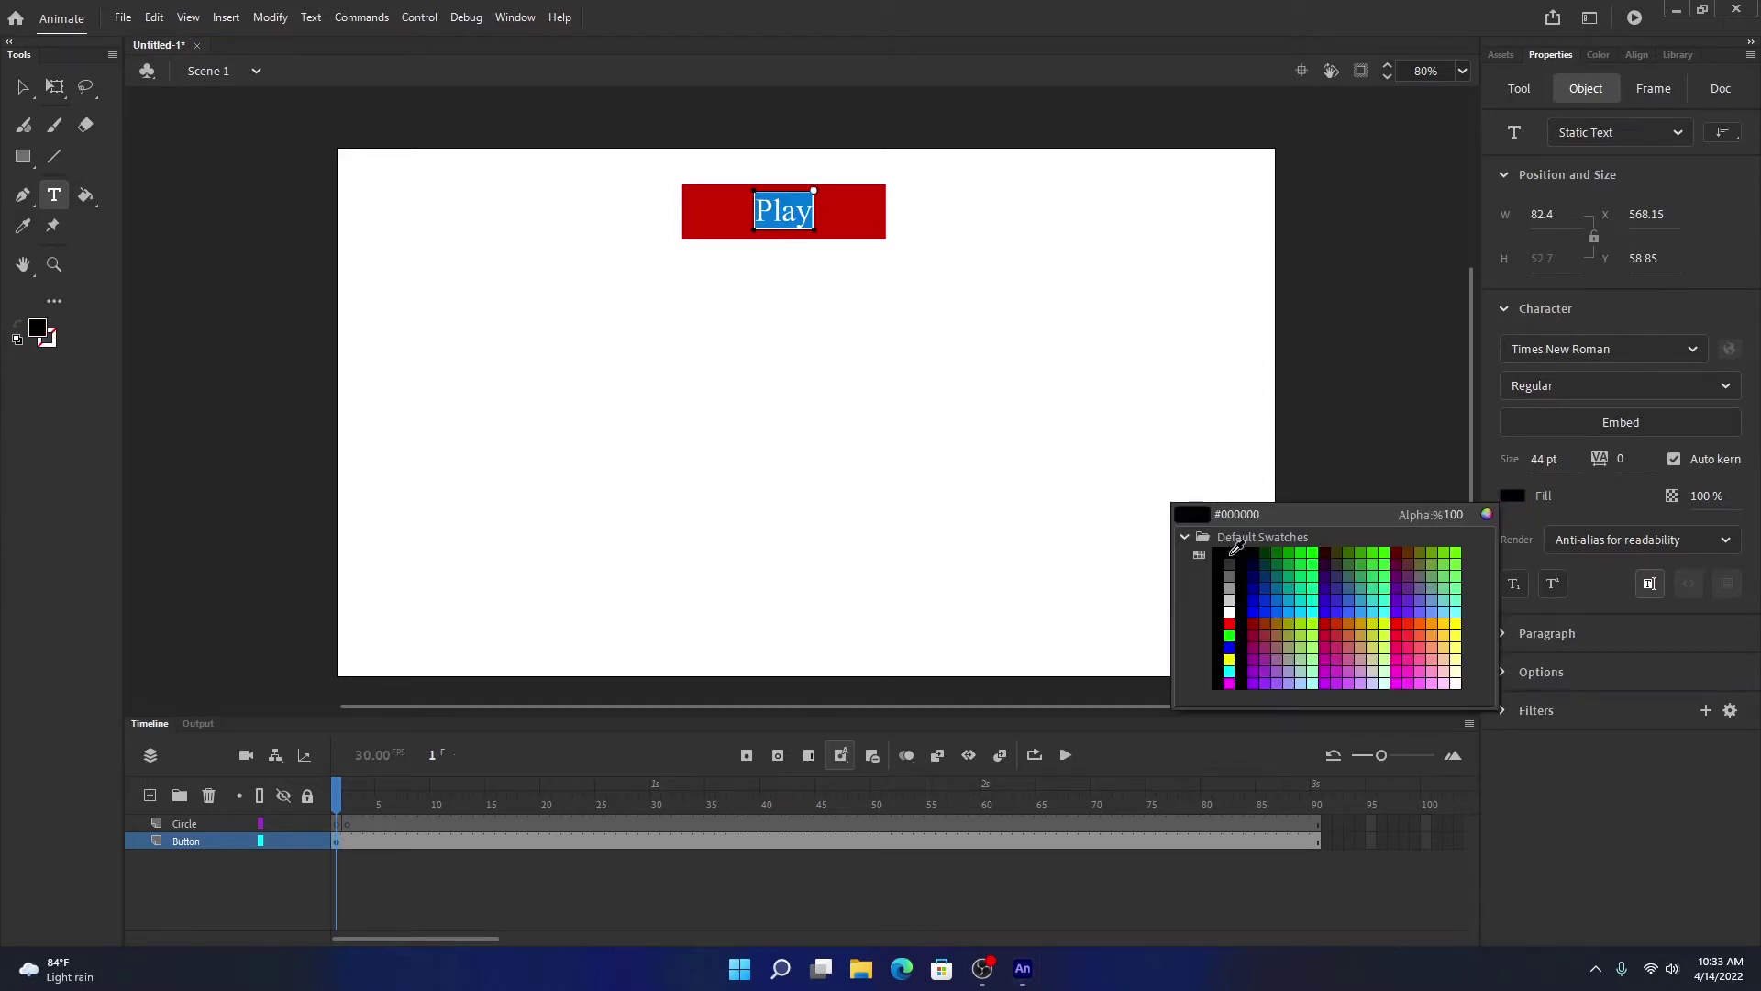
pyautogui.click(1229, 554)
pyautogui.click(28, 88)
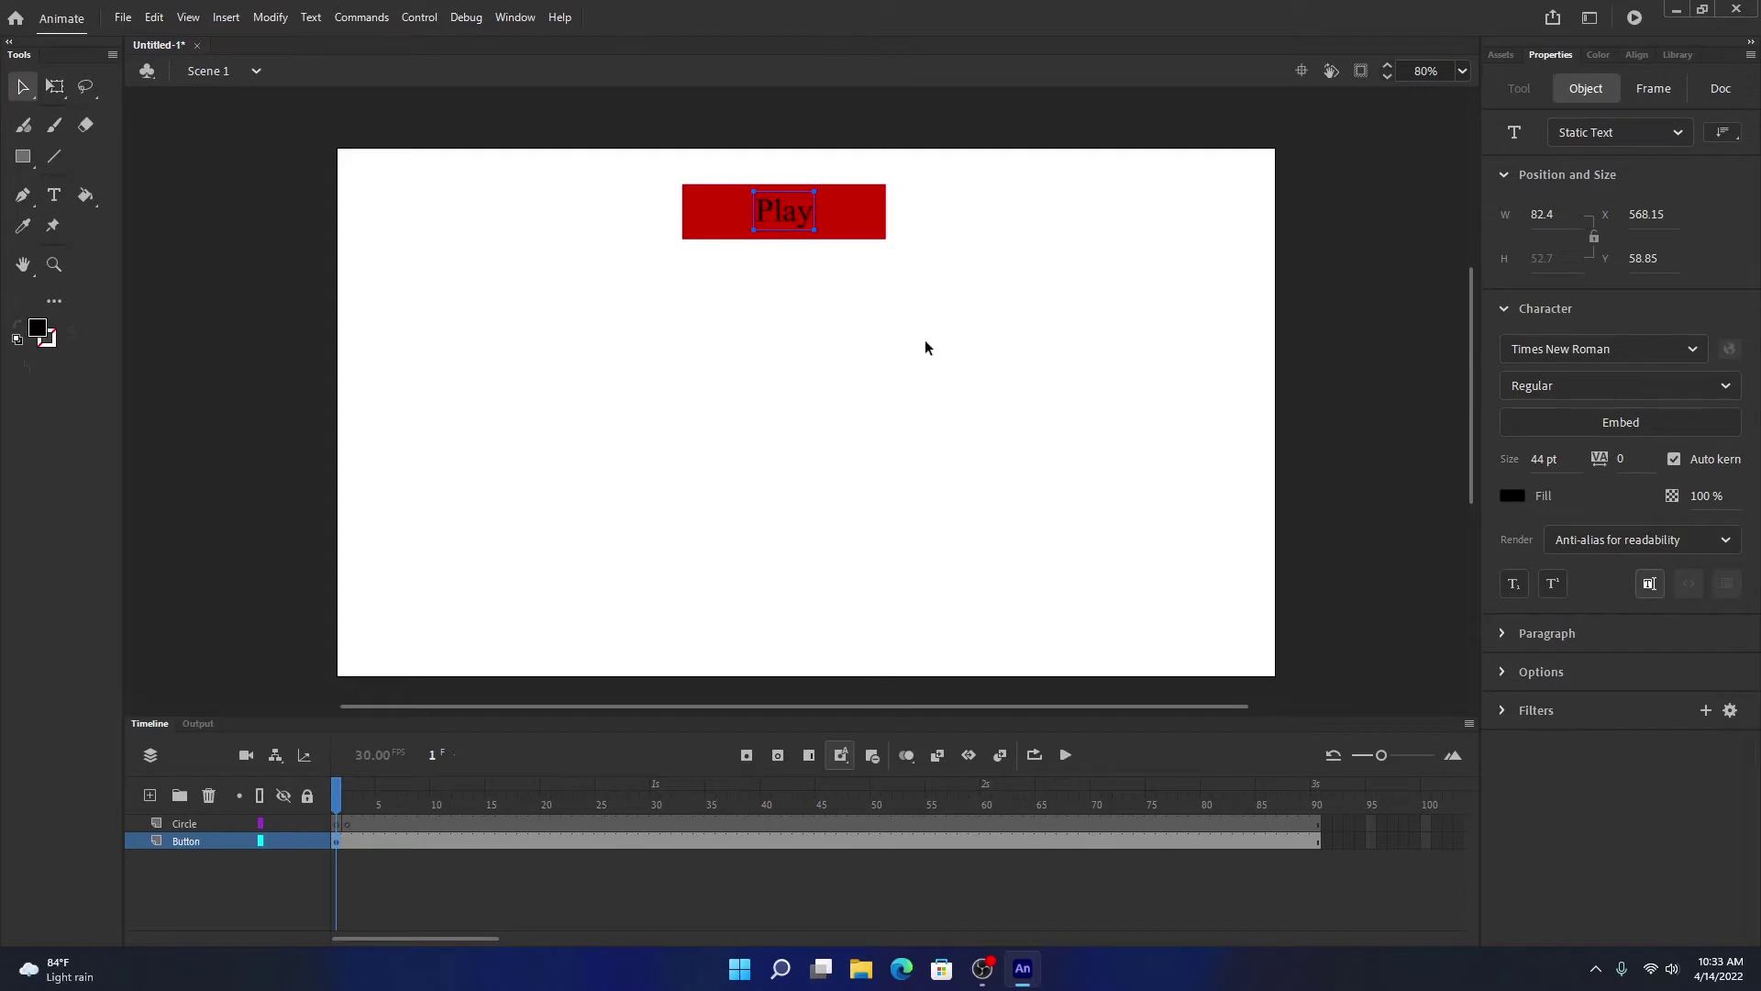
# Select the whole Play button with its label and copy it.
pyautogui.click(960, 299)
pyautogui.moveTo(1012, 322); pyautogui.dragTo(536, 121)
pyautogui.click(1026, 346)
pyautogui.moveTo(1026, 346); pyautogui.dragTo(446, 117)
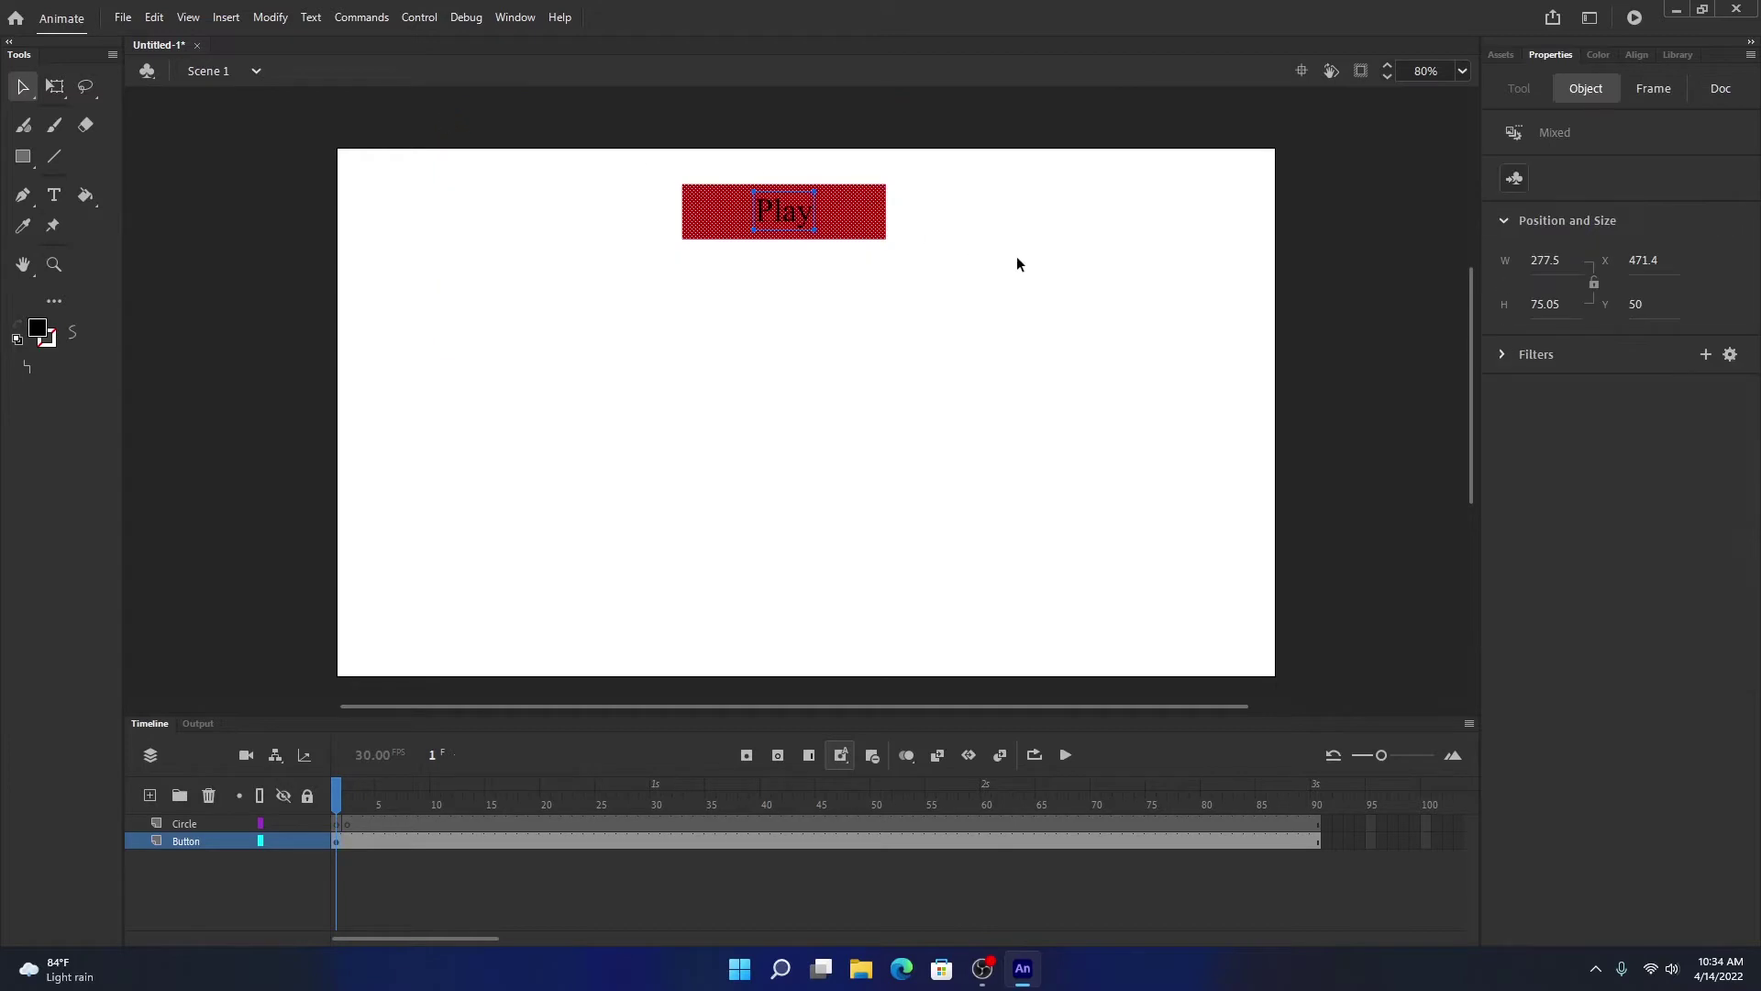
pyautogui.hotkey('ctrl', 'c')
# Paste two copies, placing one at the stage's lower-left and one at lower-middle.
pyautogui.hotkey('ctrl', 'v')
pyautogui.moveTo(795, 391); pyautogui.dragTo(482, 604)
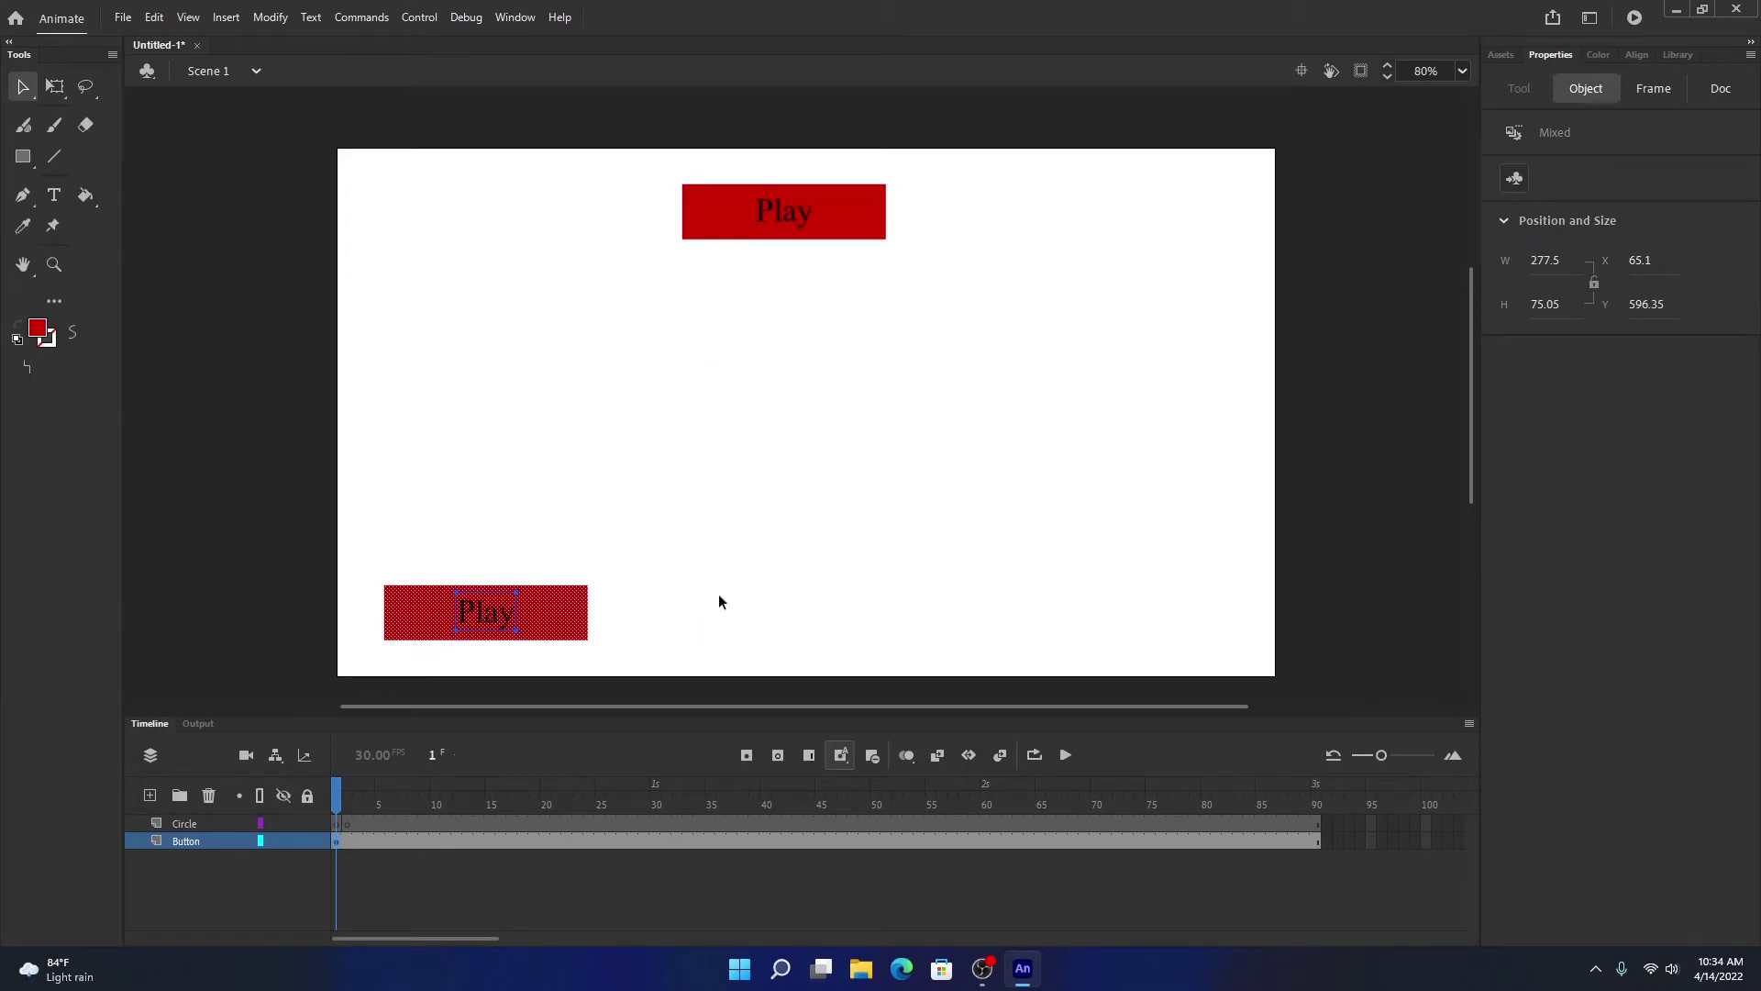
pyautogui.hotkey('ctrl', 'v')
pyautogui.moveTo(810, 406); pyautogui.dragTo(797, 610)
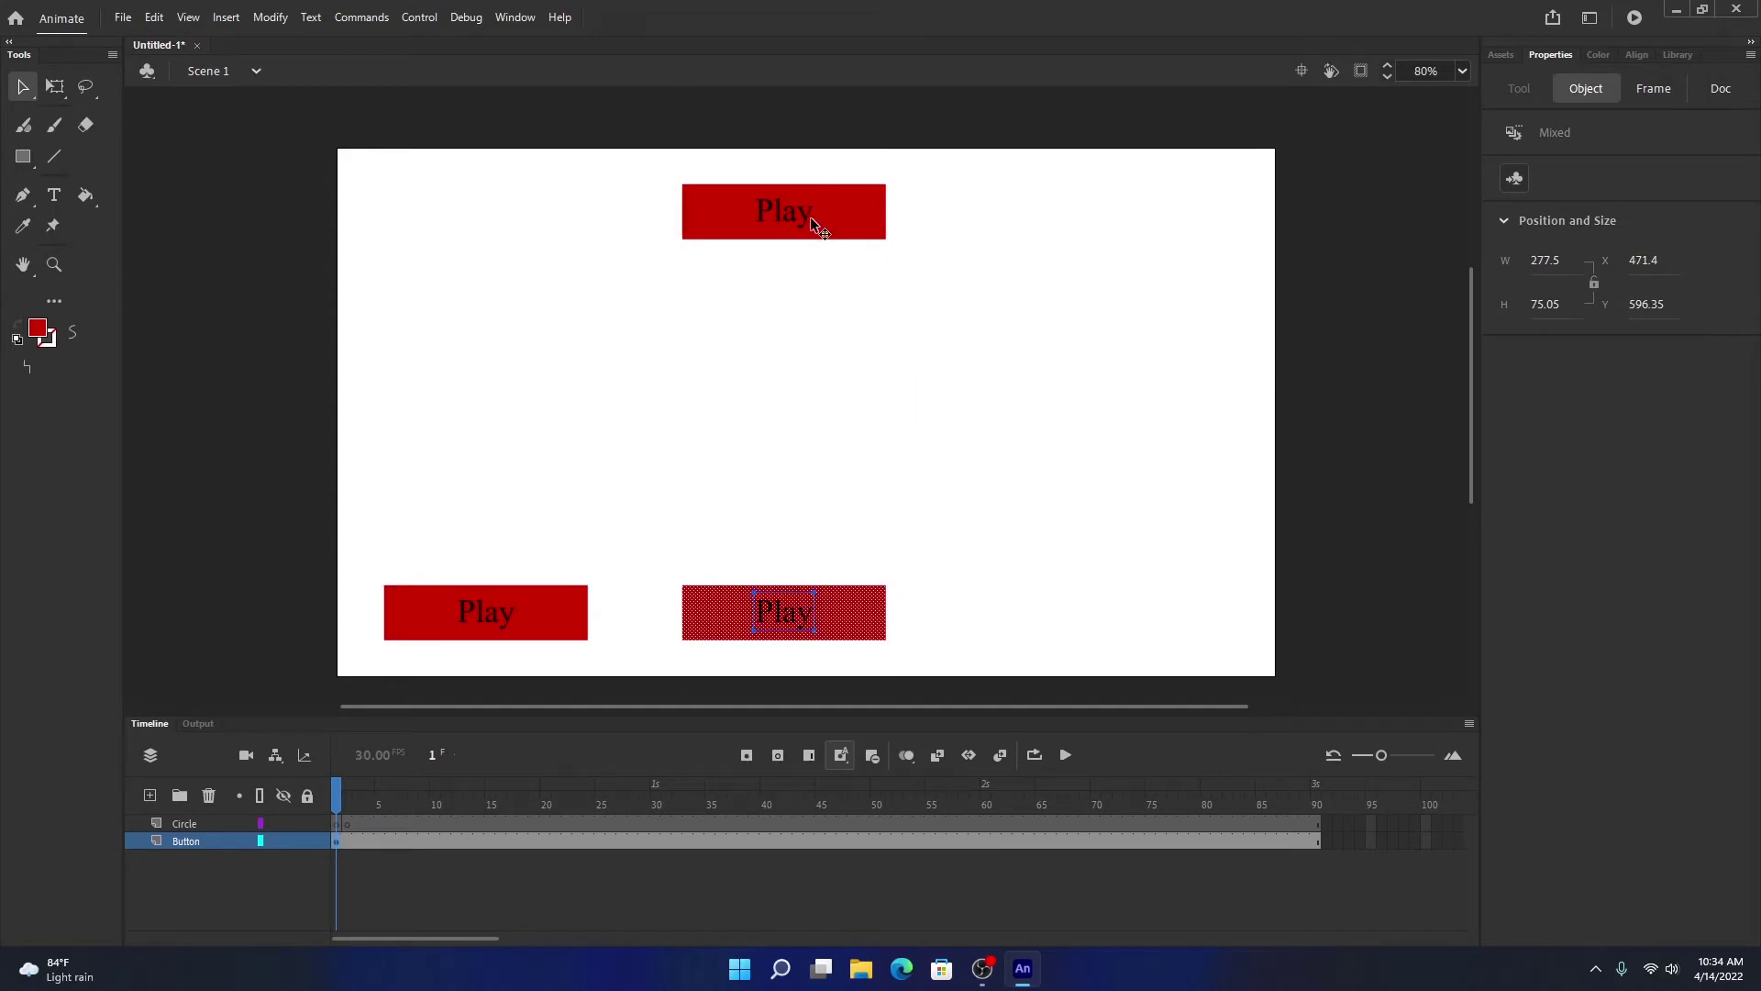
# Relabel the lower-left copy 'Pause' and the lower-middle copy 'Resume'.
pyautogui.doubleClick(487, 613)
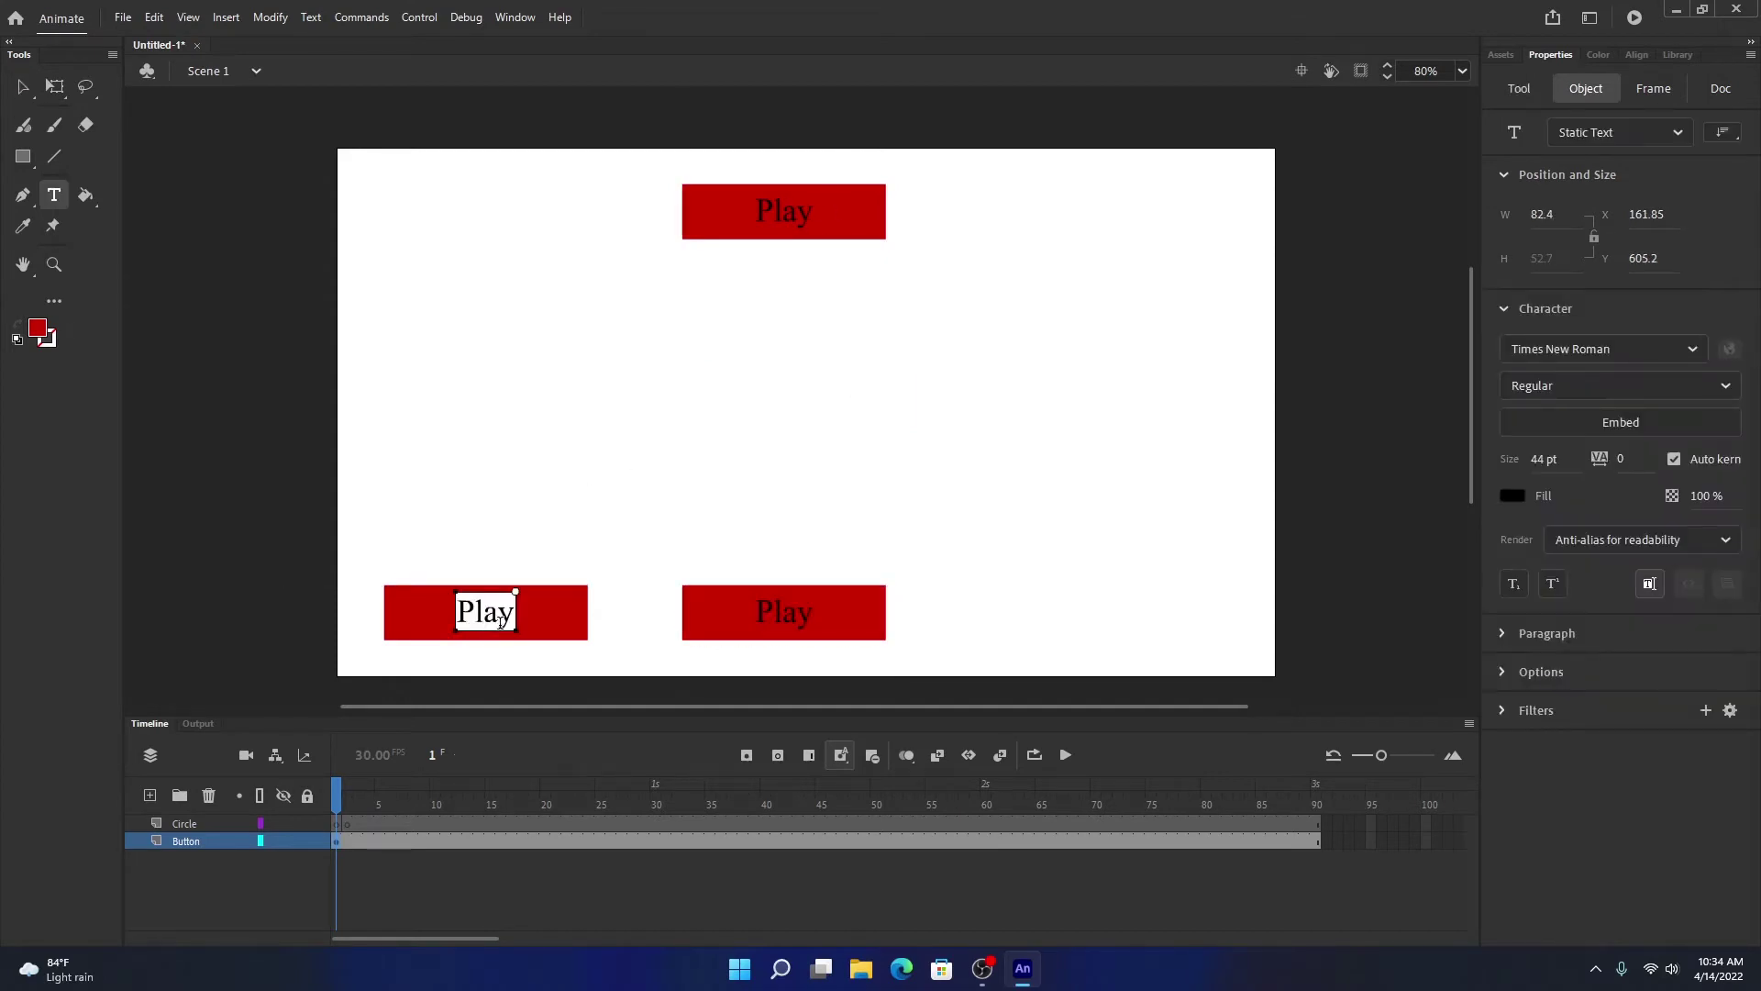
pyautogui.press('BackSpace')
pyautogui.press('BackSpace')
pyautogui.press('BackSpace')
pyautogui.write('ause')
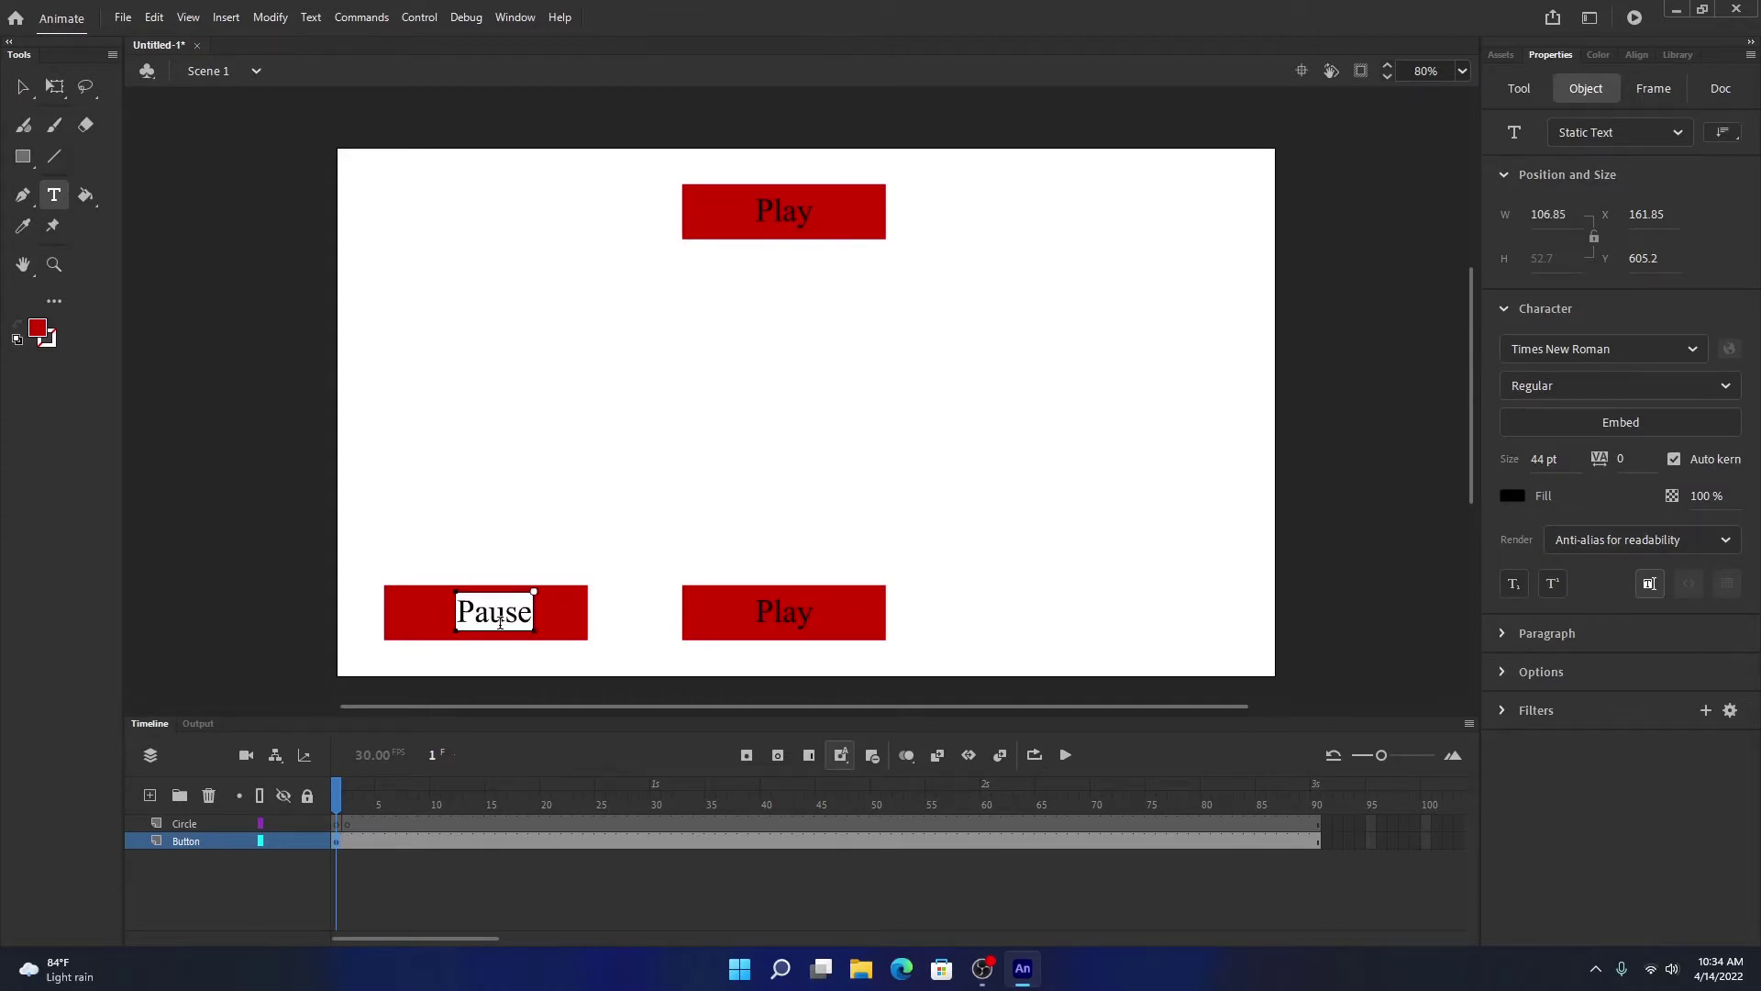
pyautogui.click(773, 610)
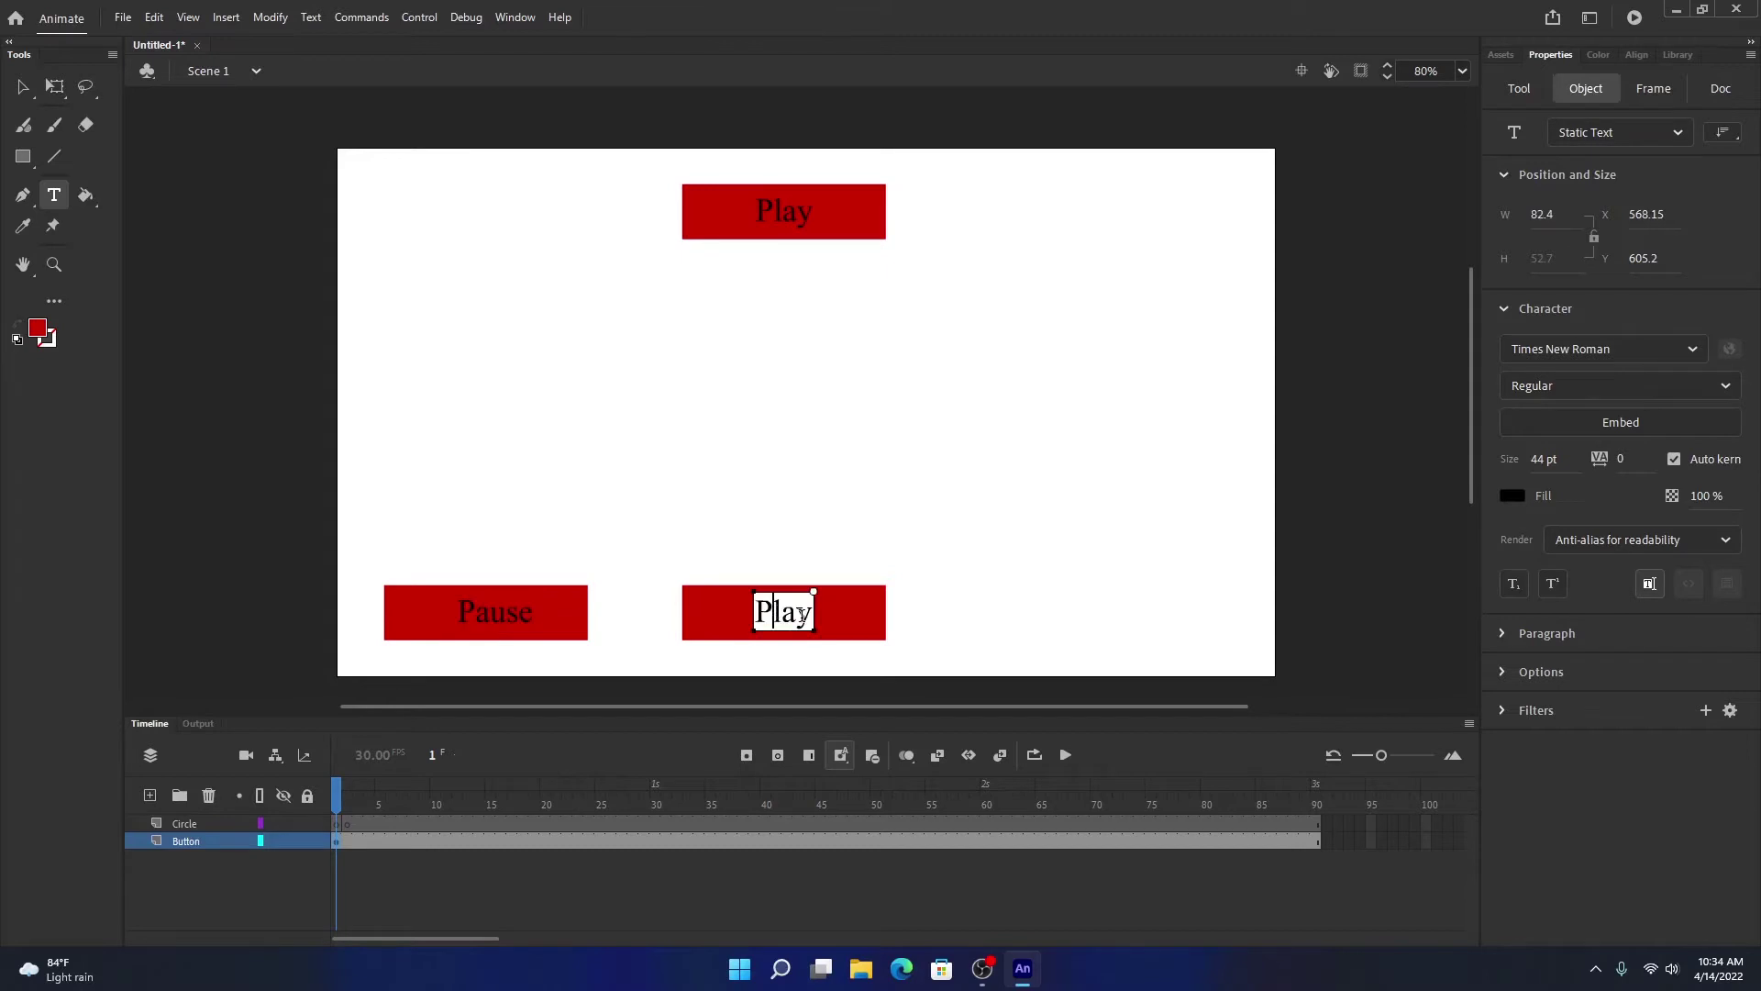
pyautogui.press('BackSpace')
pyautogui.press('BackSpace')
pyautogui.press('BackSpace')
pyautogui.press('BackSpace')
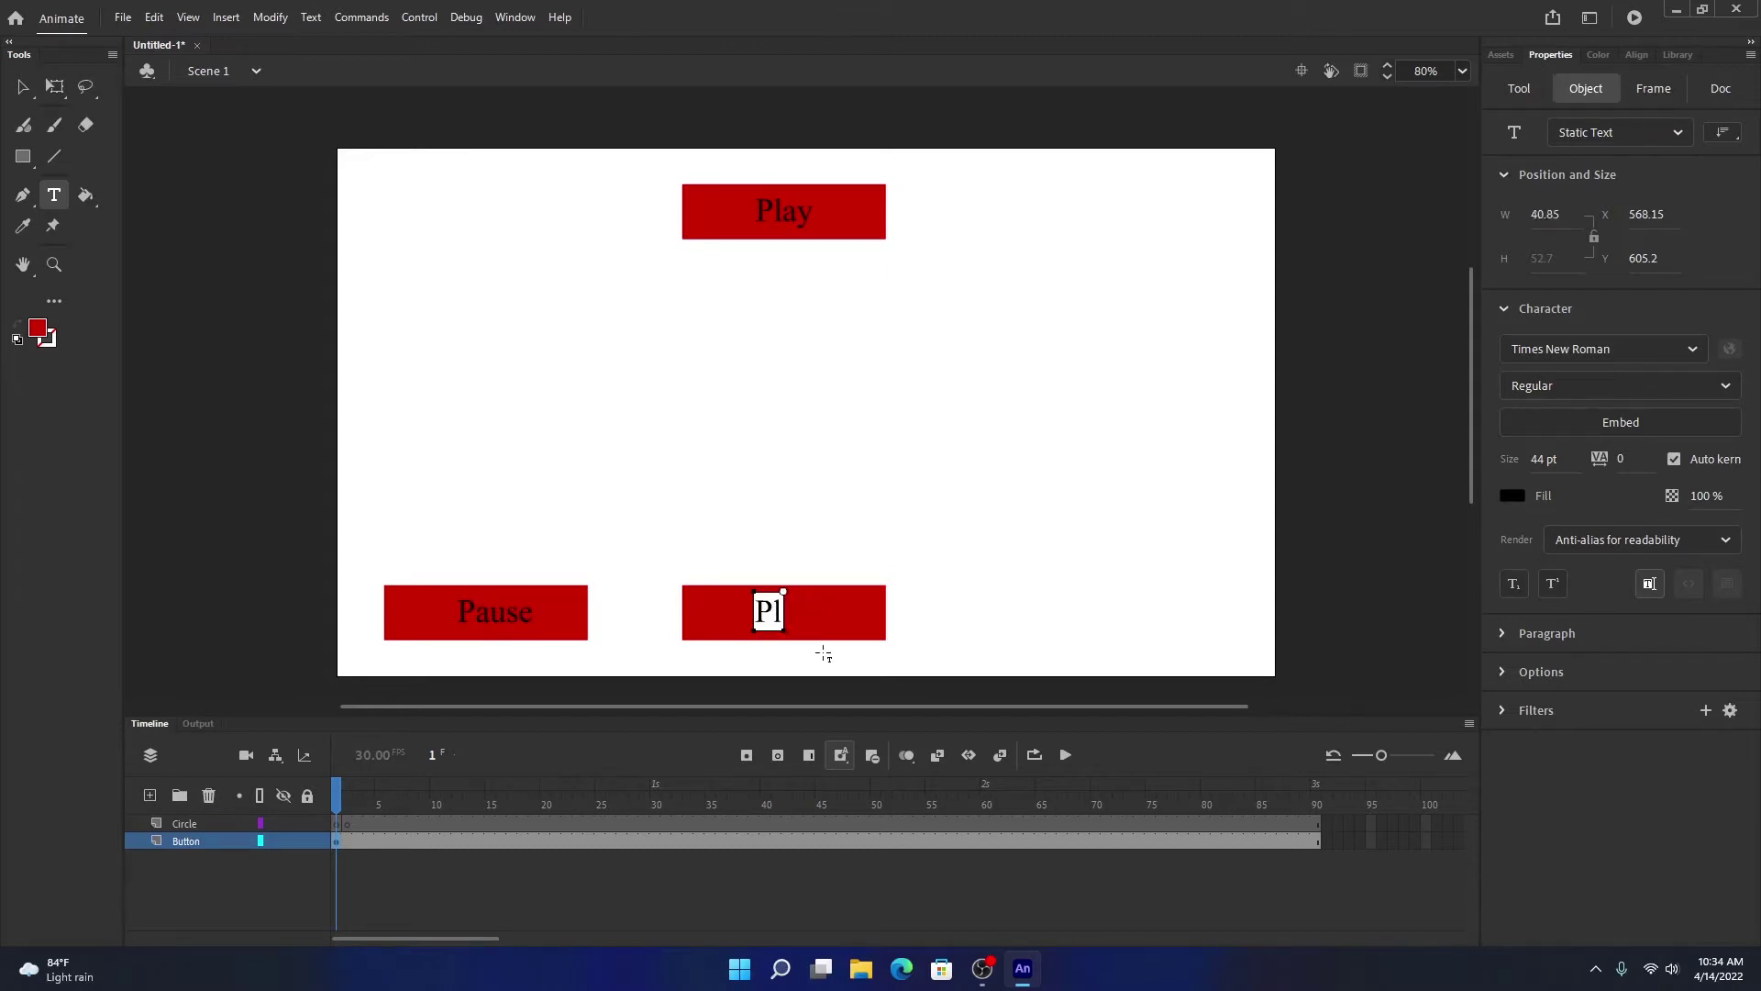
pyautogui.write('Resume')
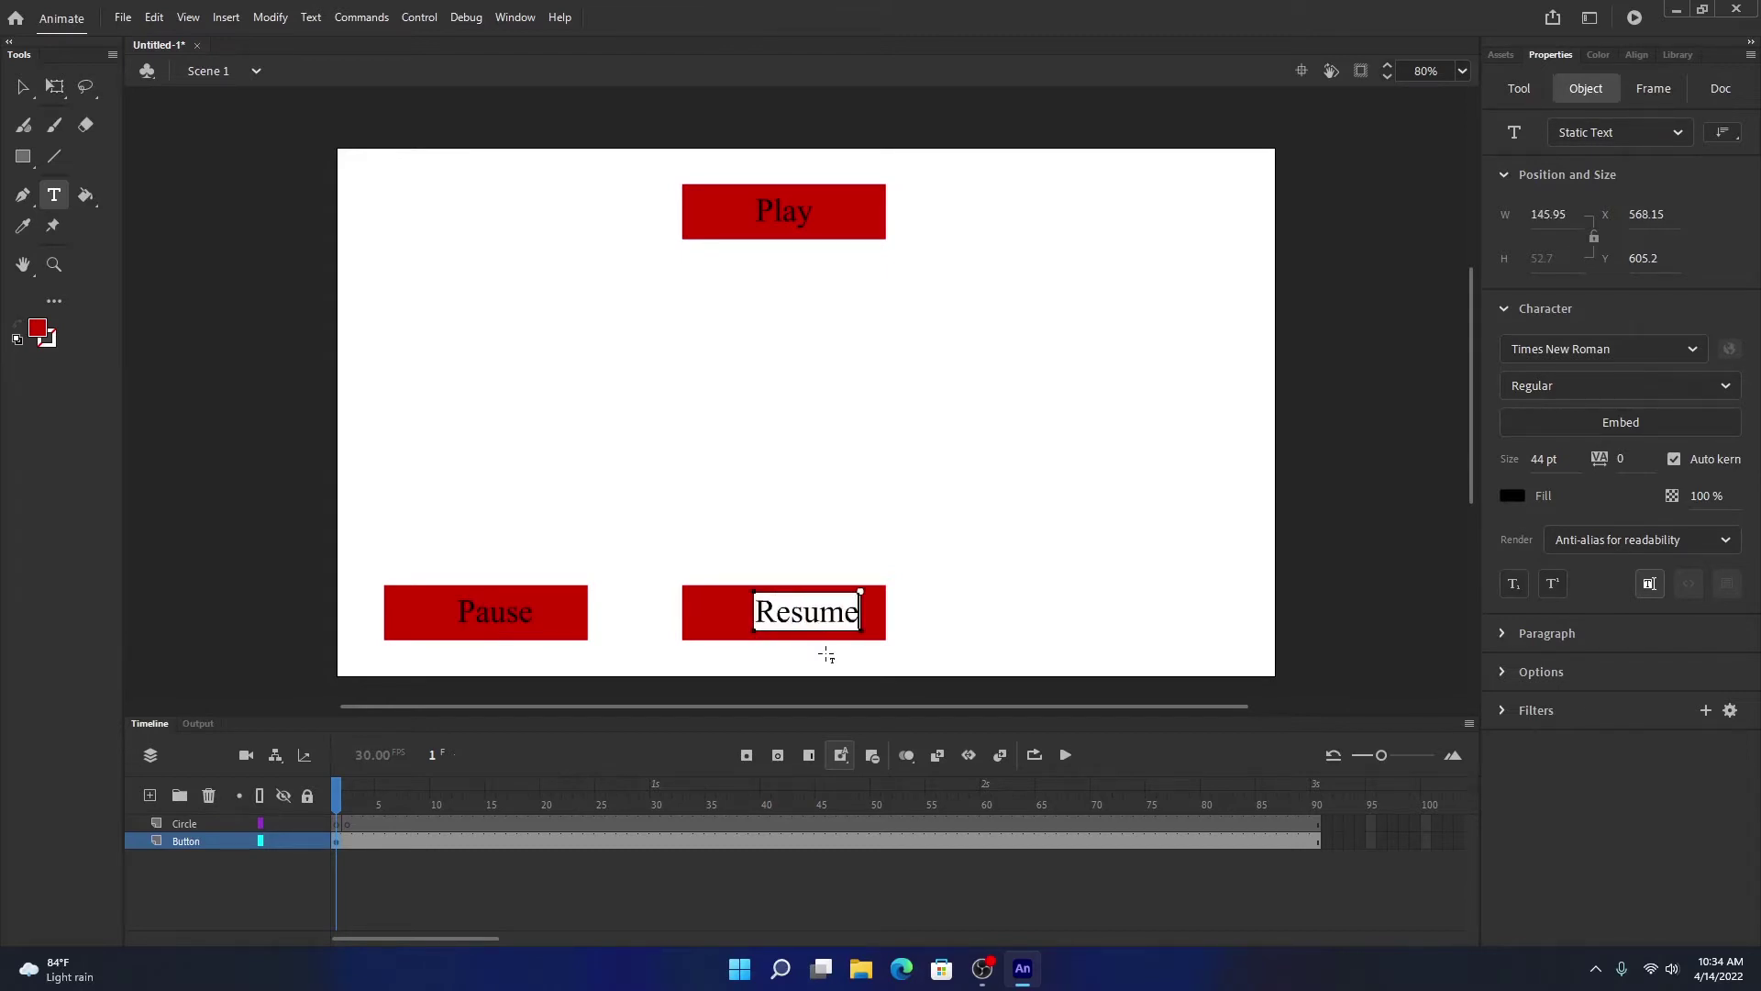
pyautogui.press('Escape')
pyautogui.press('v')
# Paste a fourth button at the lower right and relabel it 'Reset'.
pyautogui.hotkey('ctrl', 'v')
pyautogui.moveTo(837, 405); pyautogui.dragTo(1147, 623)
pyautogui.doubleClick(1114, 611)
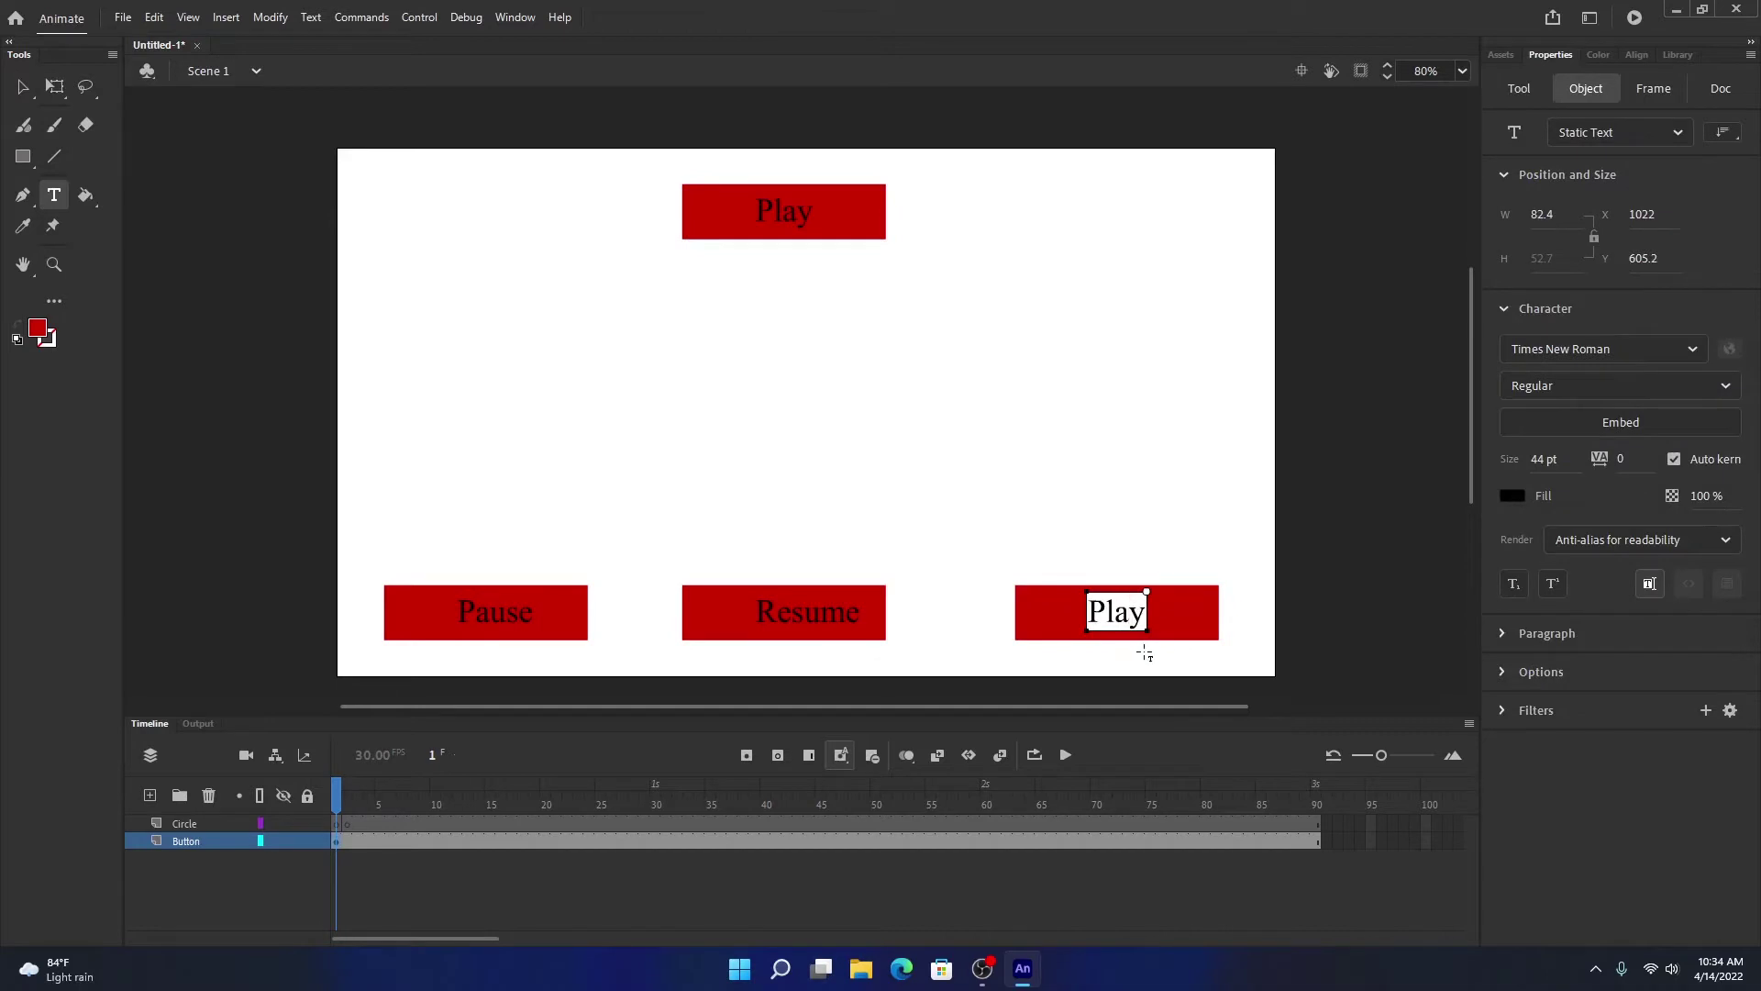
pyautogui.press('BackSpace')
pyautogui.press('BackSpace')
pyautogui.press('BackSpace')
pyautogui.press('BackSpace')
pyautogui.write('Reset')
pyautogui.press('Escape')
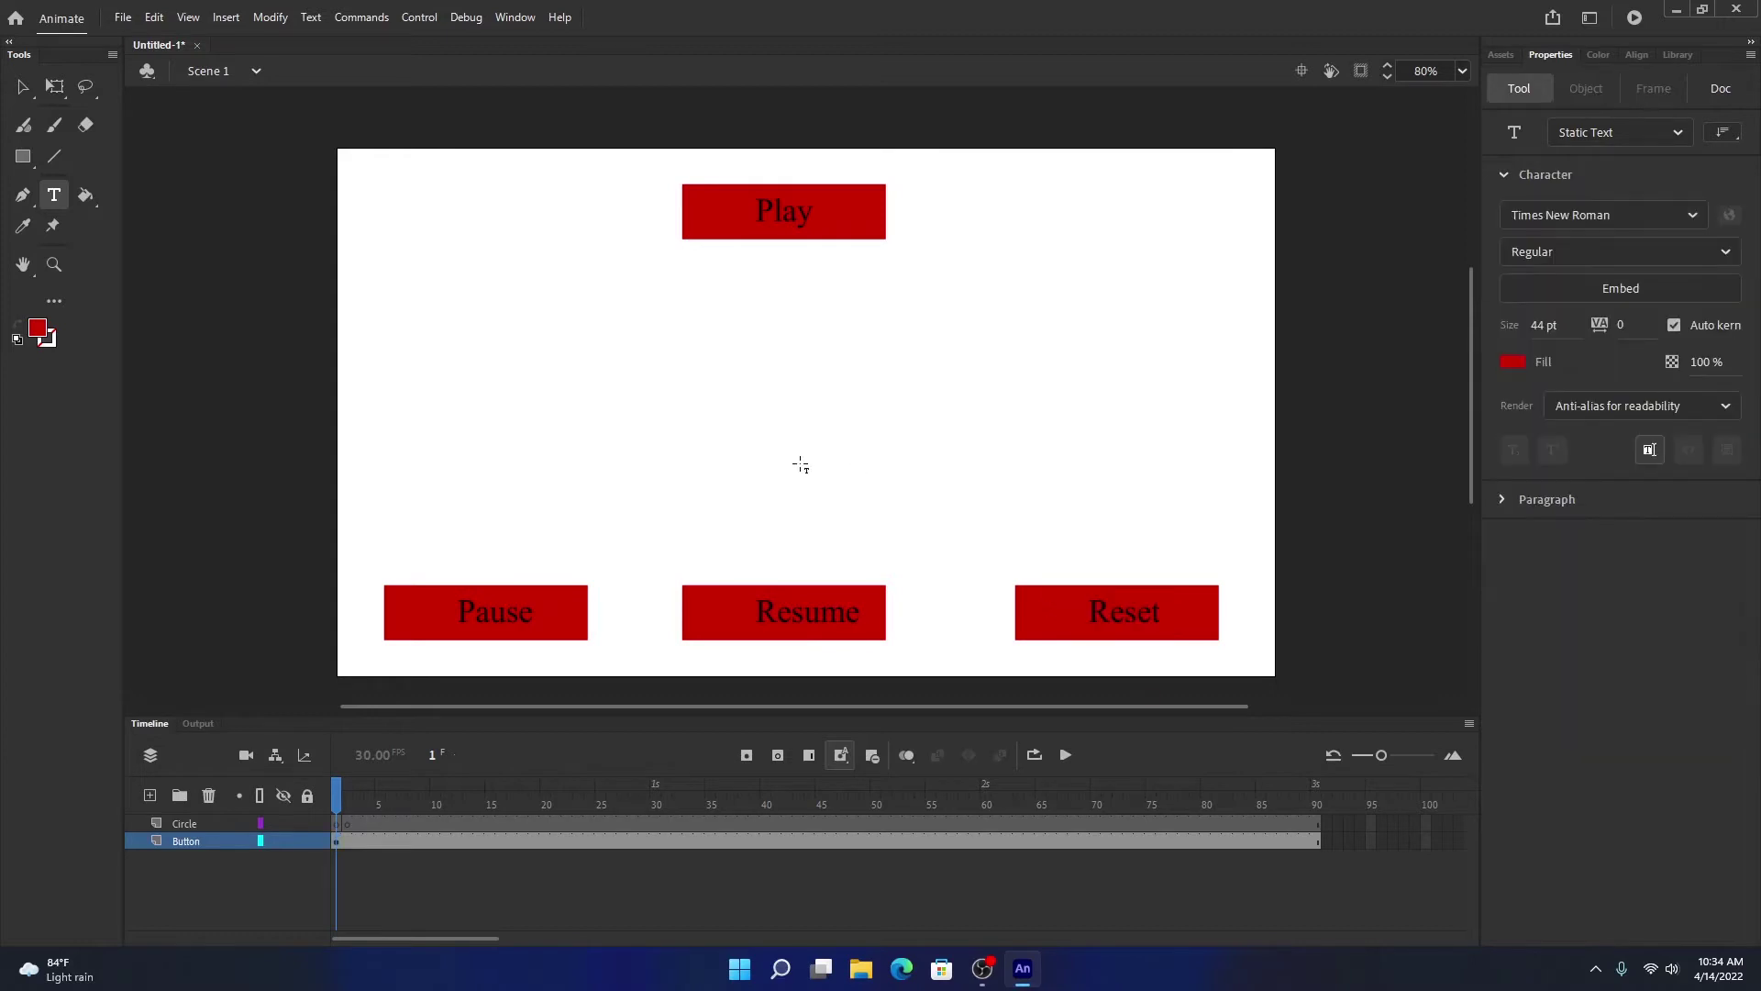
# Drag the Pause, Resume and Reset labels slightly left to centre them on their buttons.
pyautogui.click(28, 85)
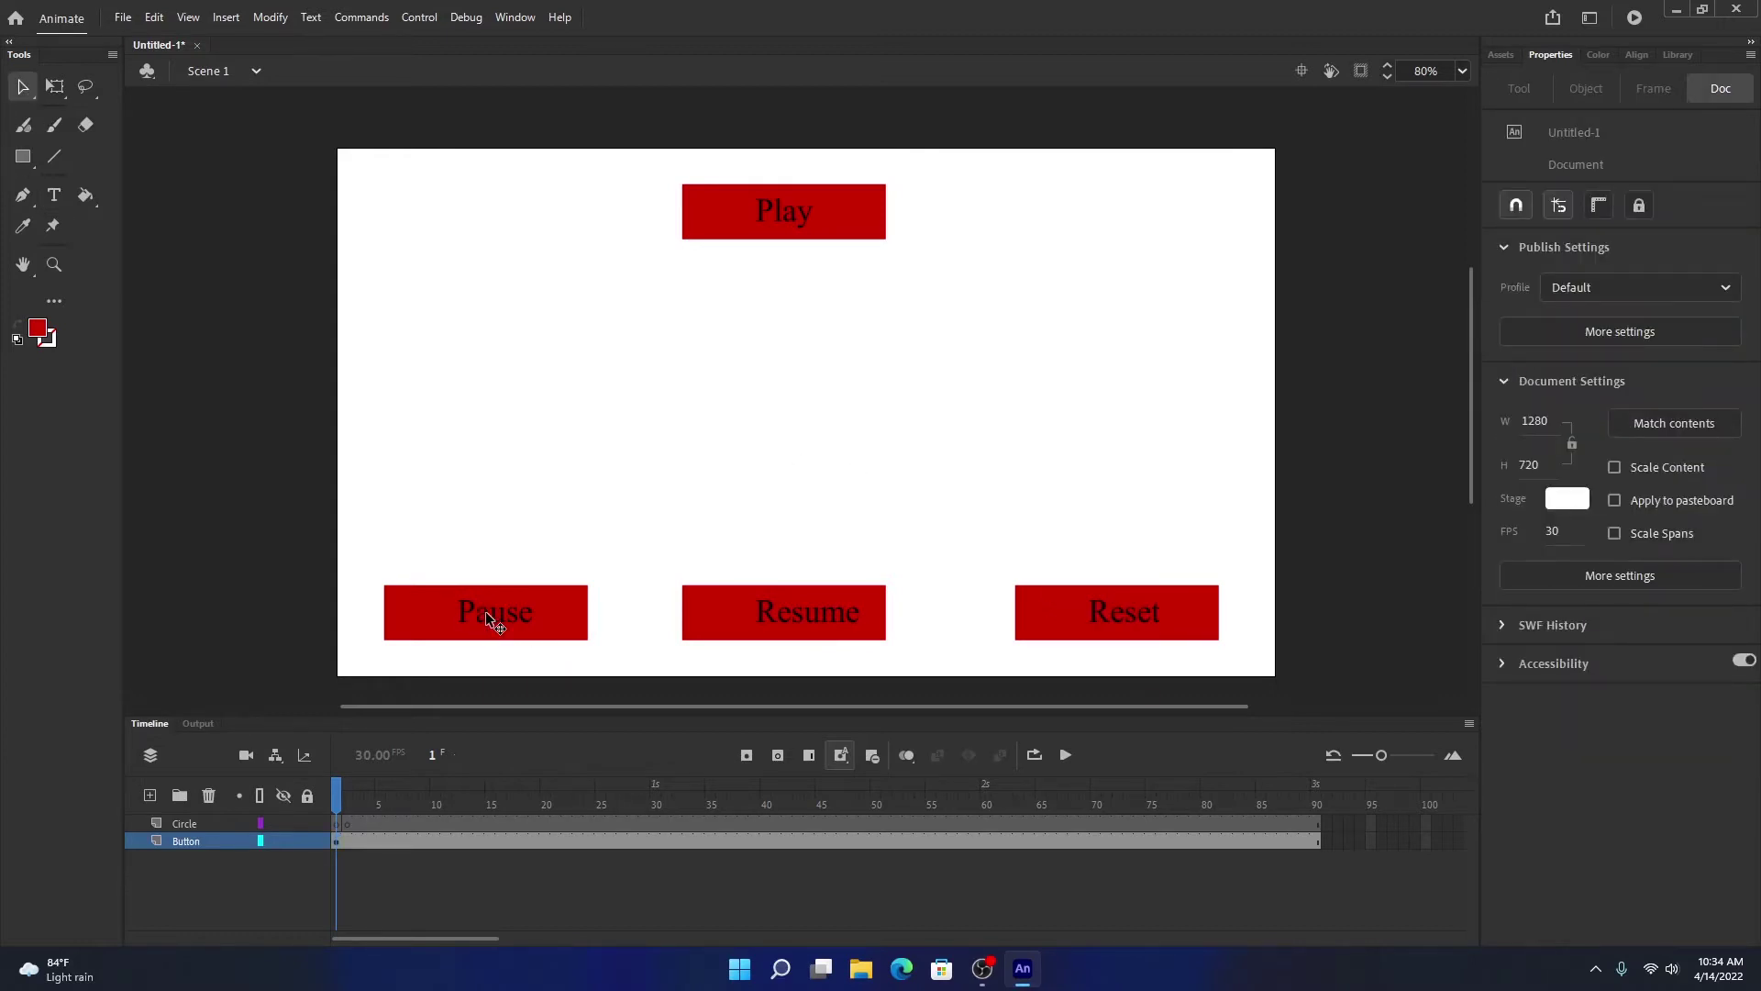
pyautogui.moveTo(486, 611); pyautogui.dragTo(469, 613)
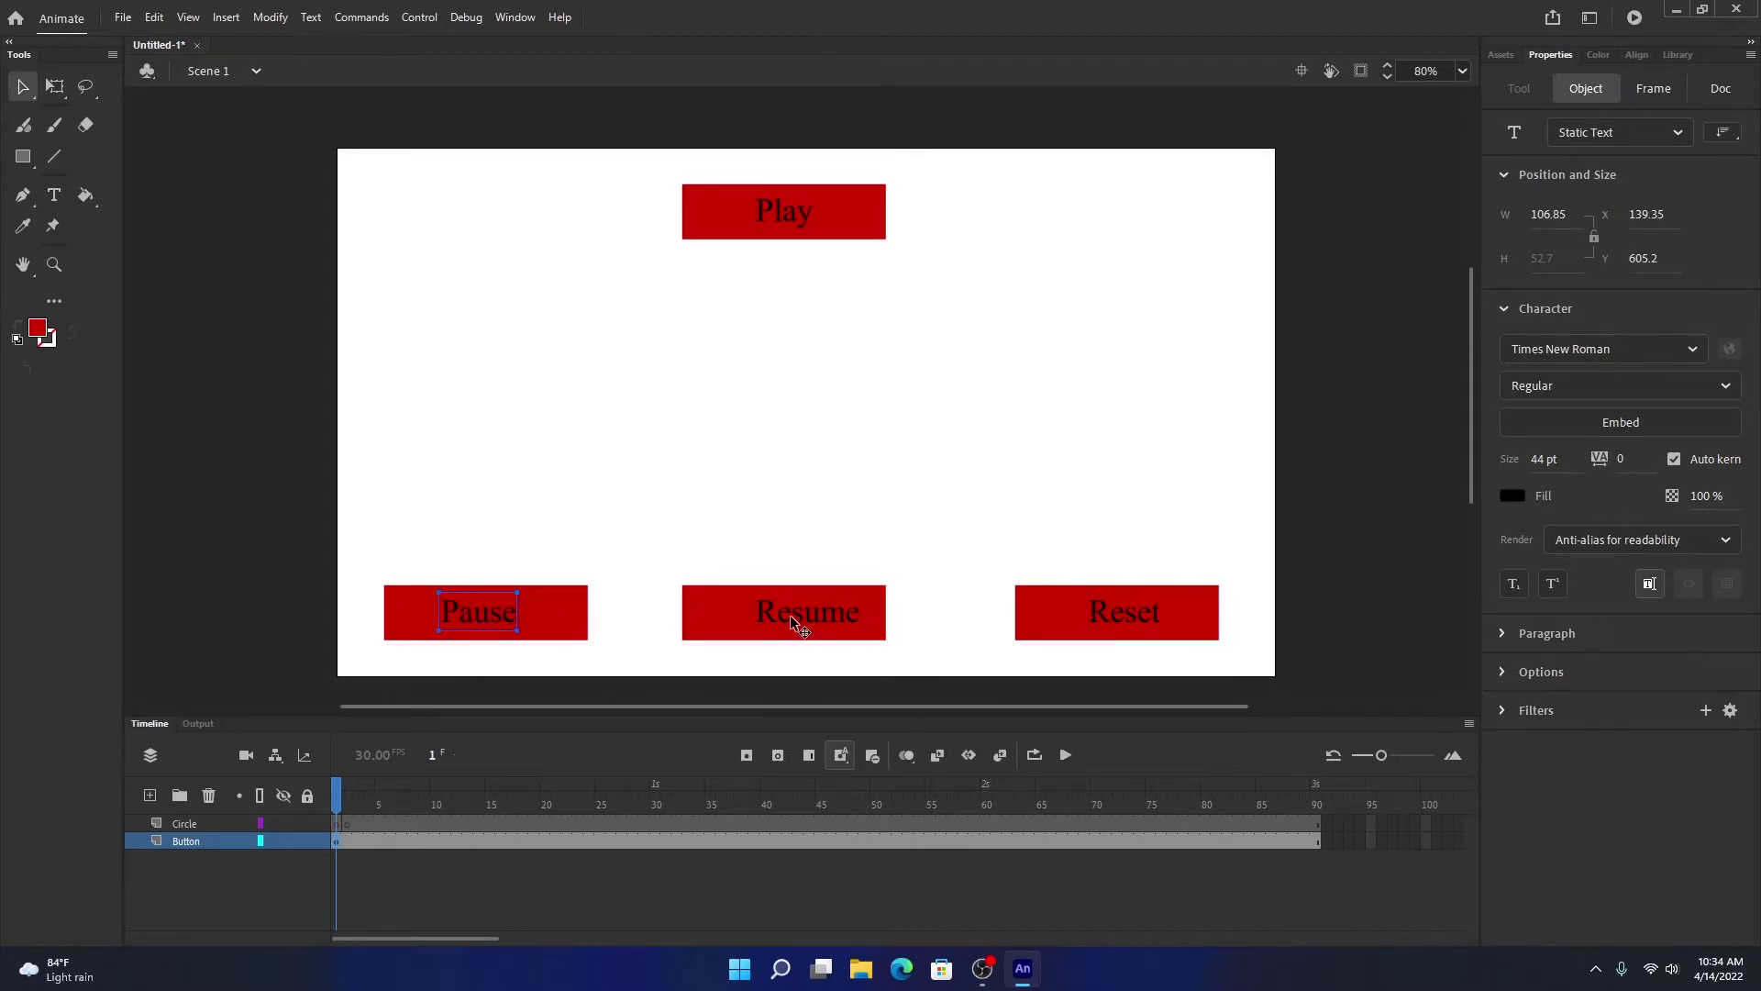
pyautogui.moveTo(790, 614); pyautogui.dragTo(768, 617)
pyautogui.moveTo(1130, 620); pyautogui.dragTo(1116, 615)
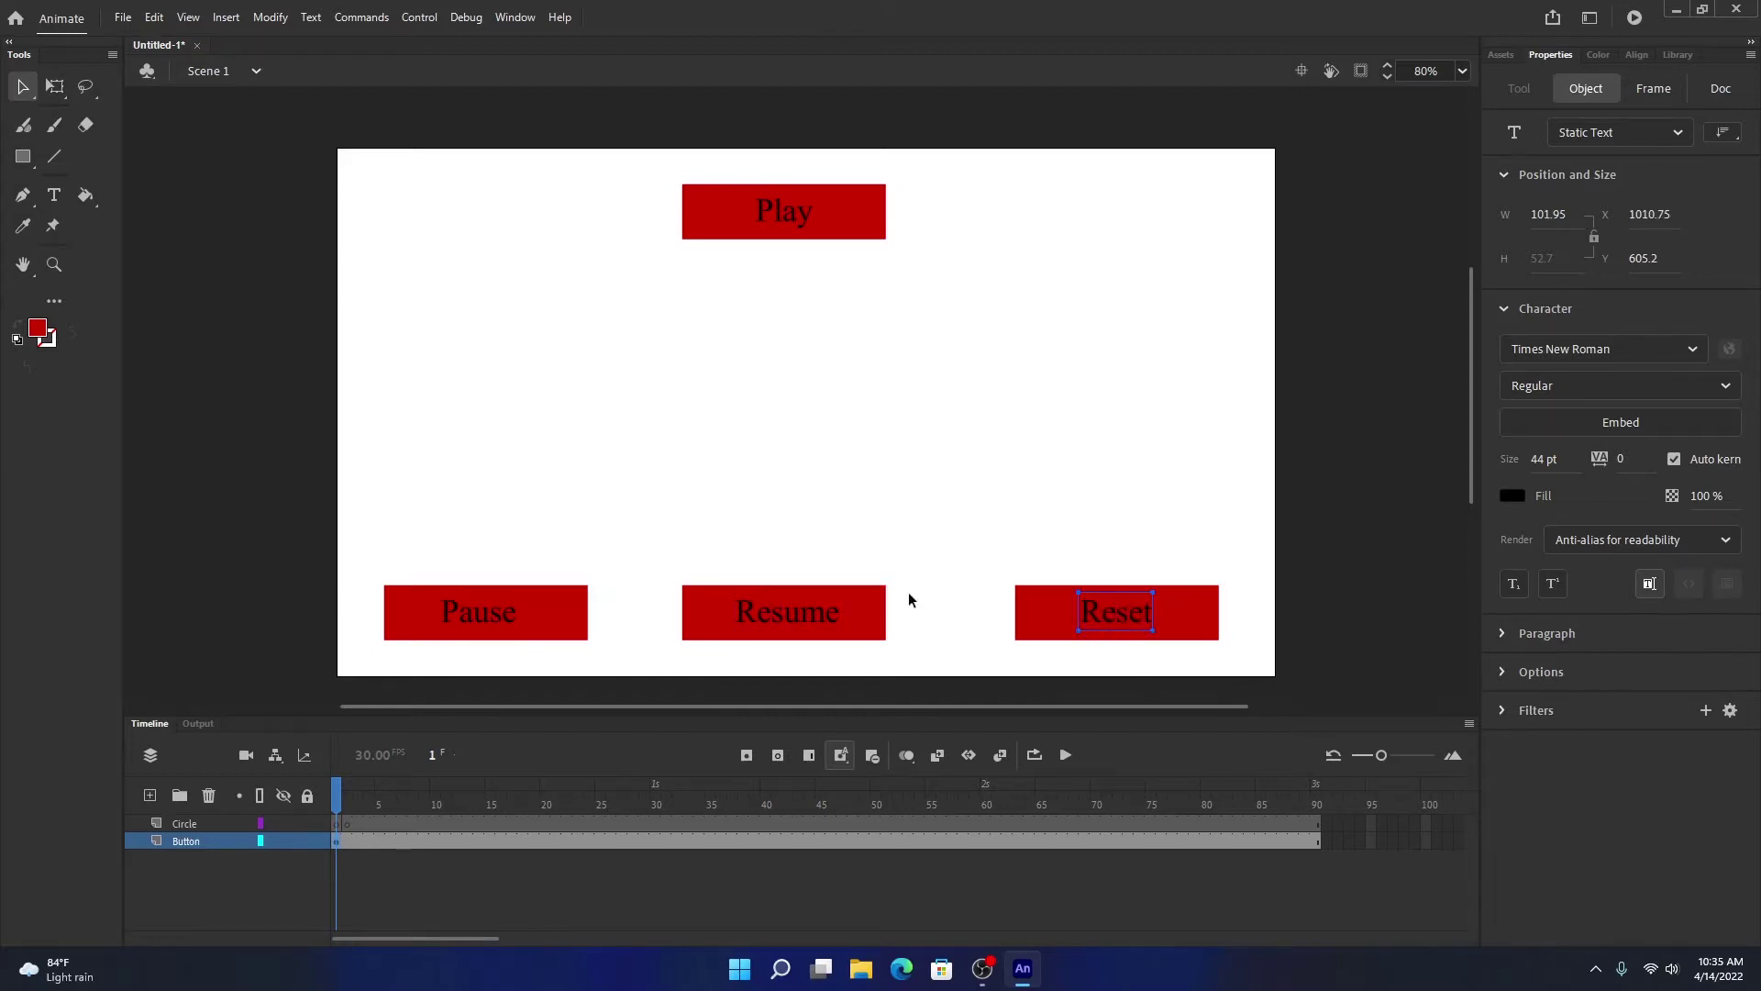
# Select the whole Resume button with its label and shift it slightly right.
pyautogui.click(660, 567)
pyautogui.moveTo(661, 560); pyautogui.dragTo(926, 653)
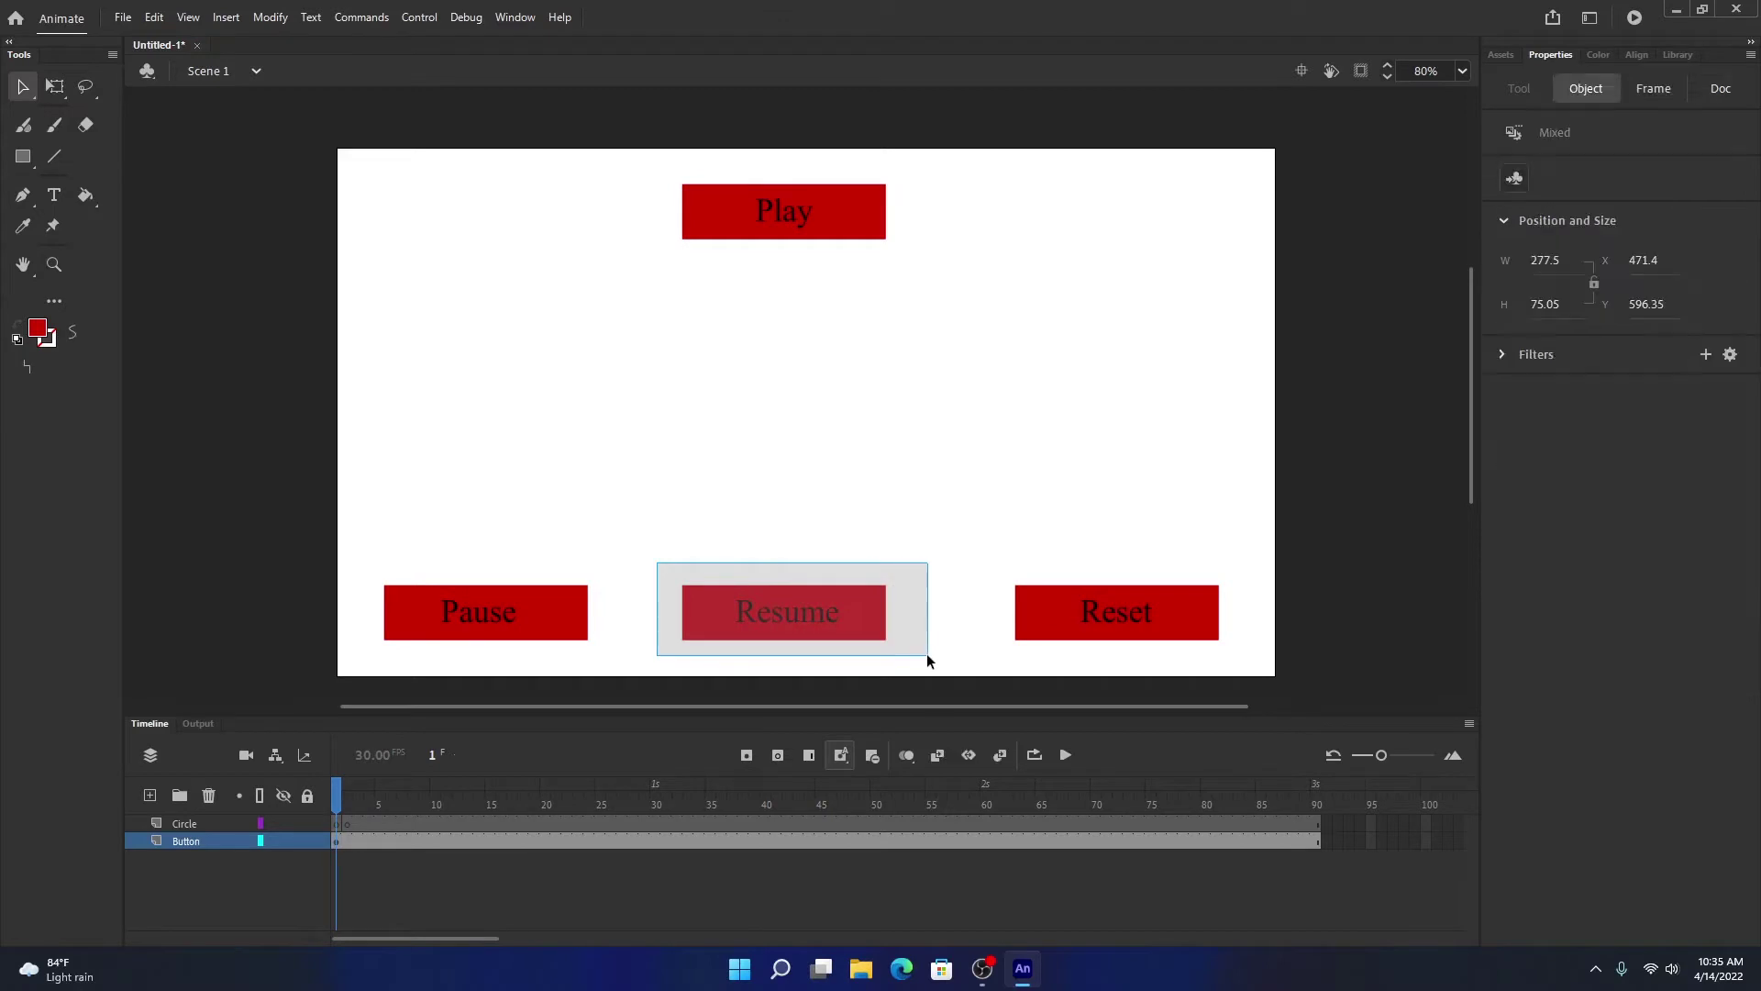
pyautogui.moveTo(802, 622); pyautogui.dragTo(807, 609)
pyautogui.click(938, 549)
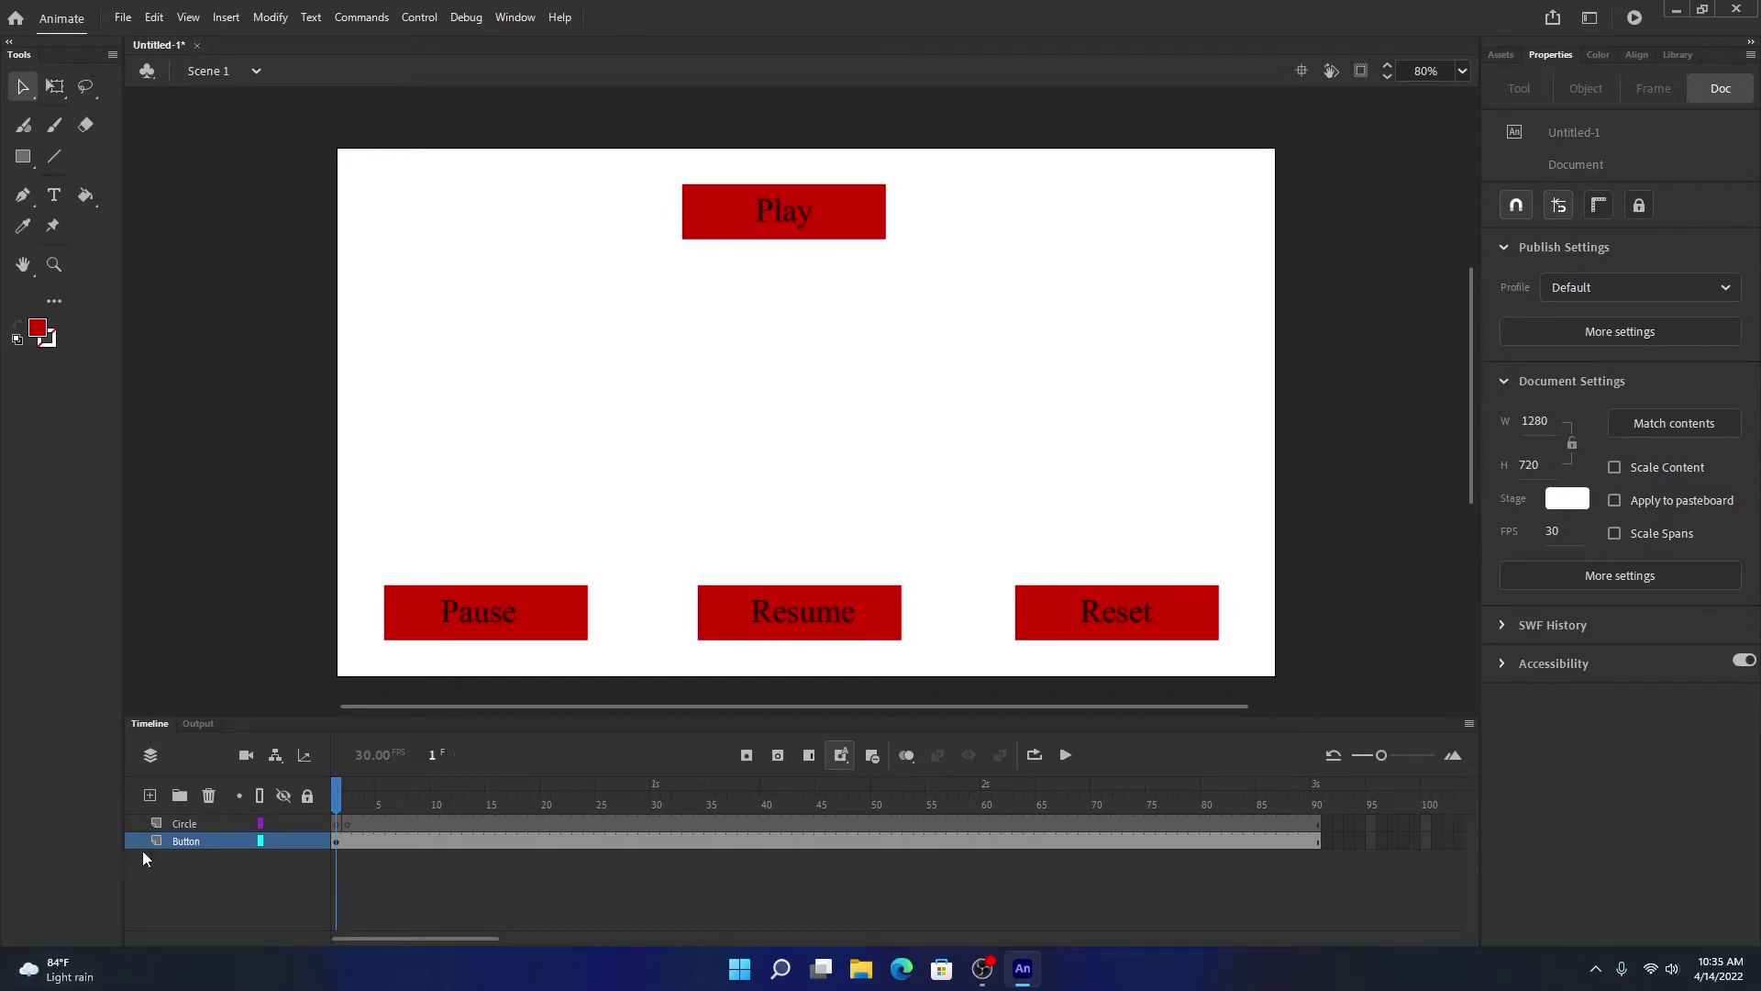
# Select frame 90 on the Circle layer, starting from its first frames.
pyautogui.click(336, 823)
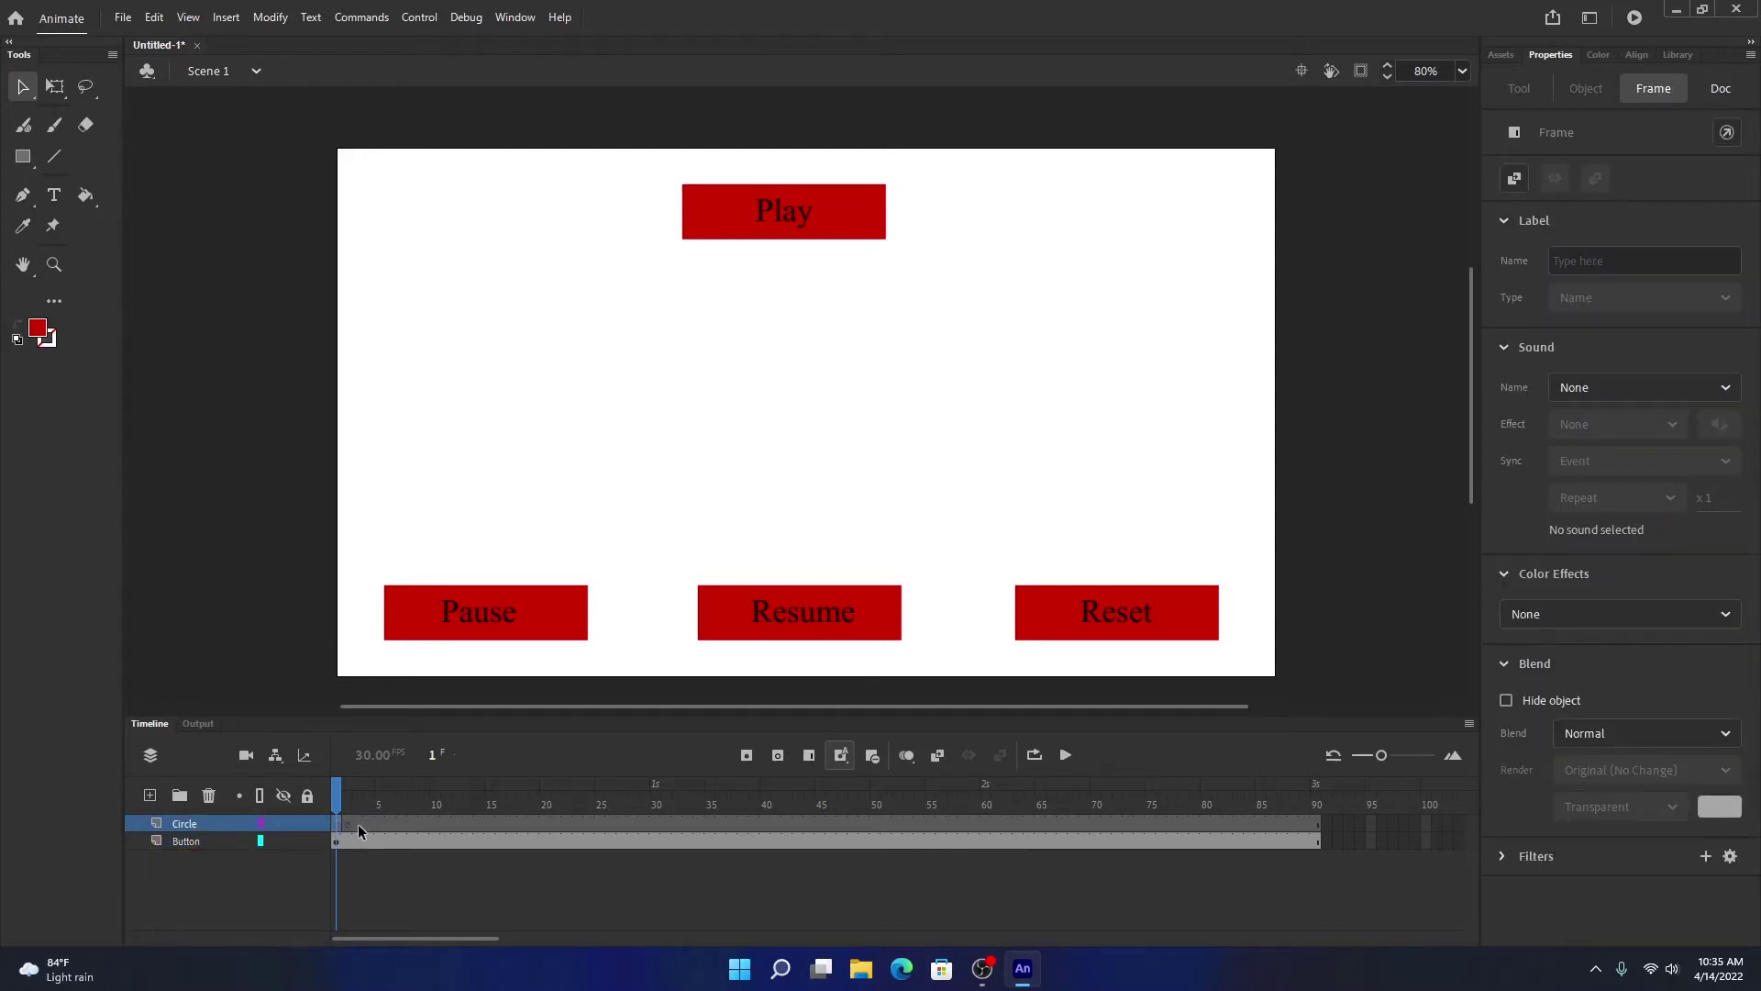
pyautogui.click(345, 825)
pyautogui.click(1317, 824)
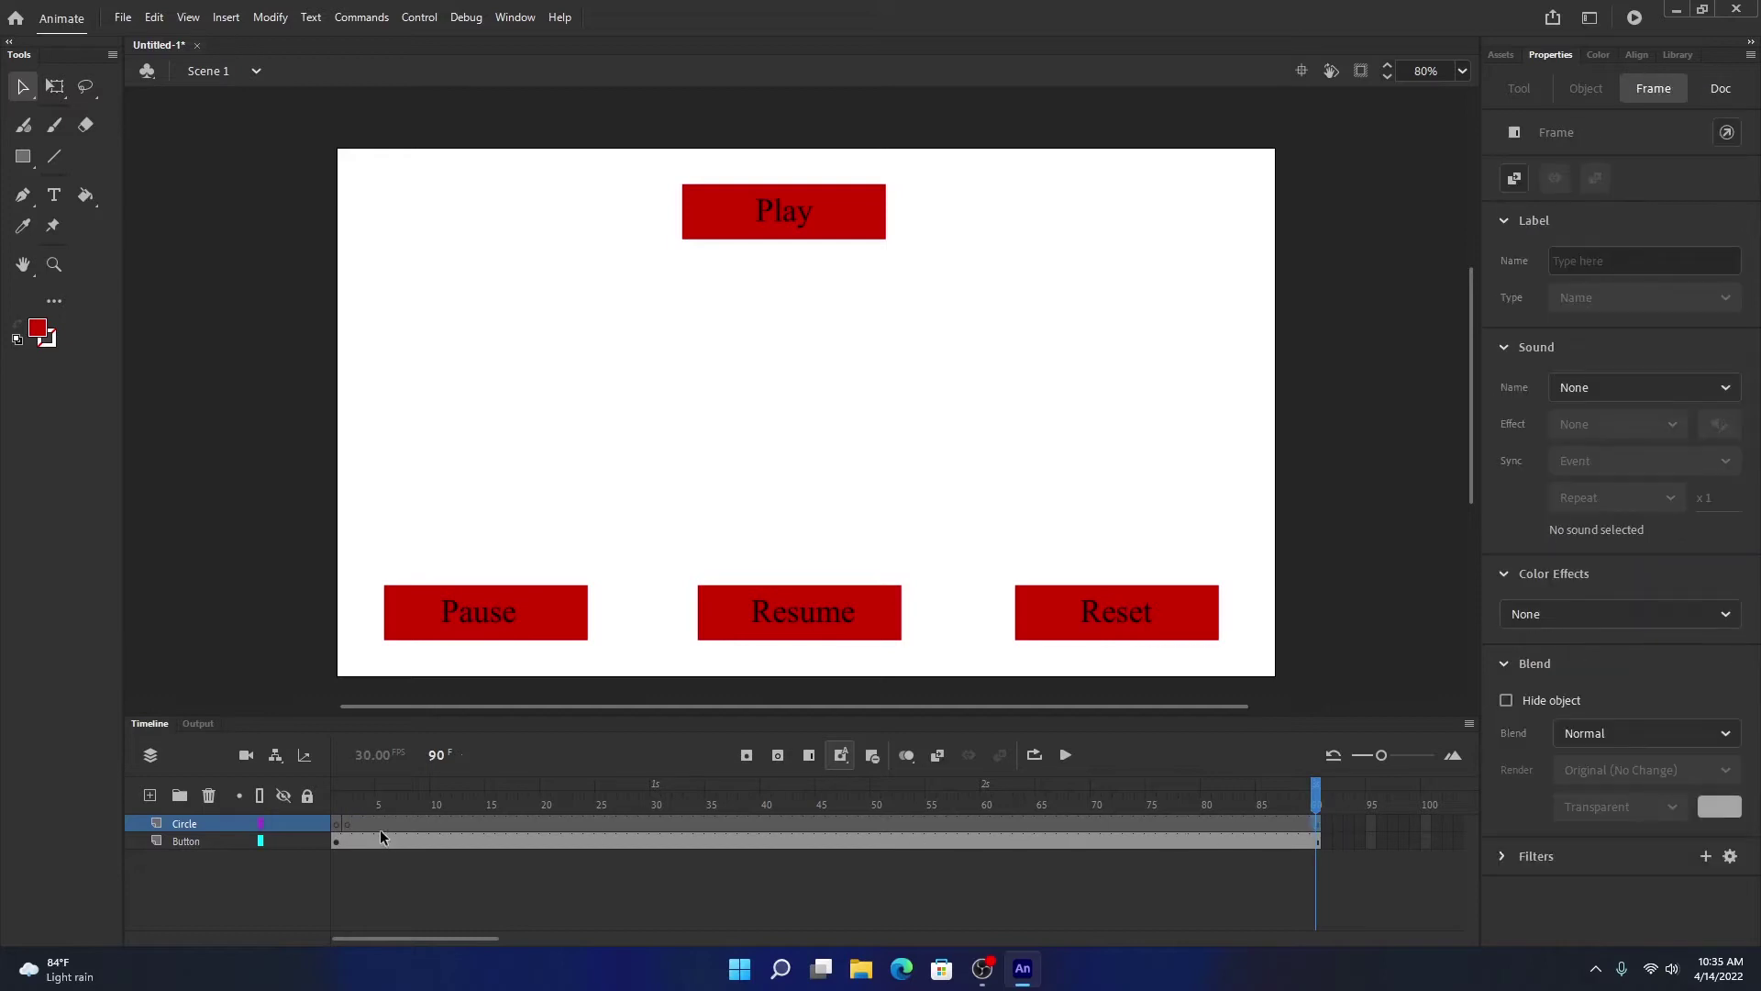